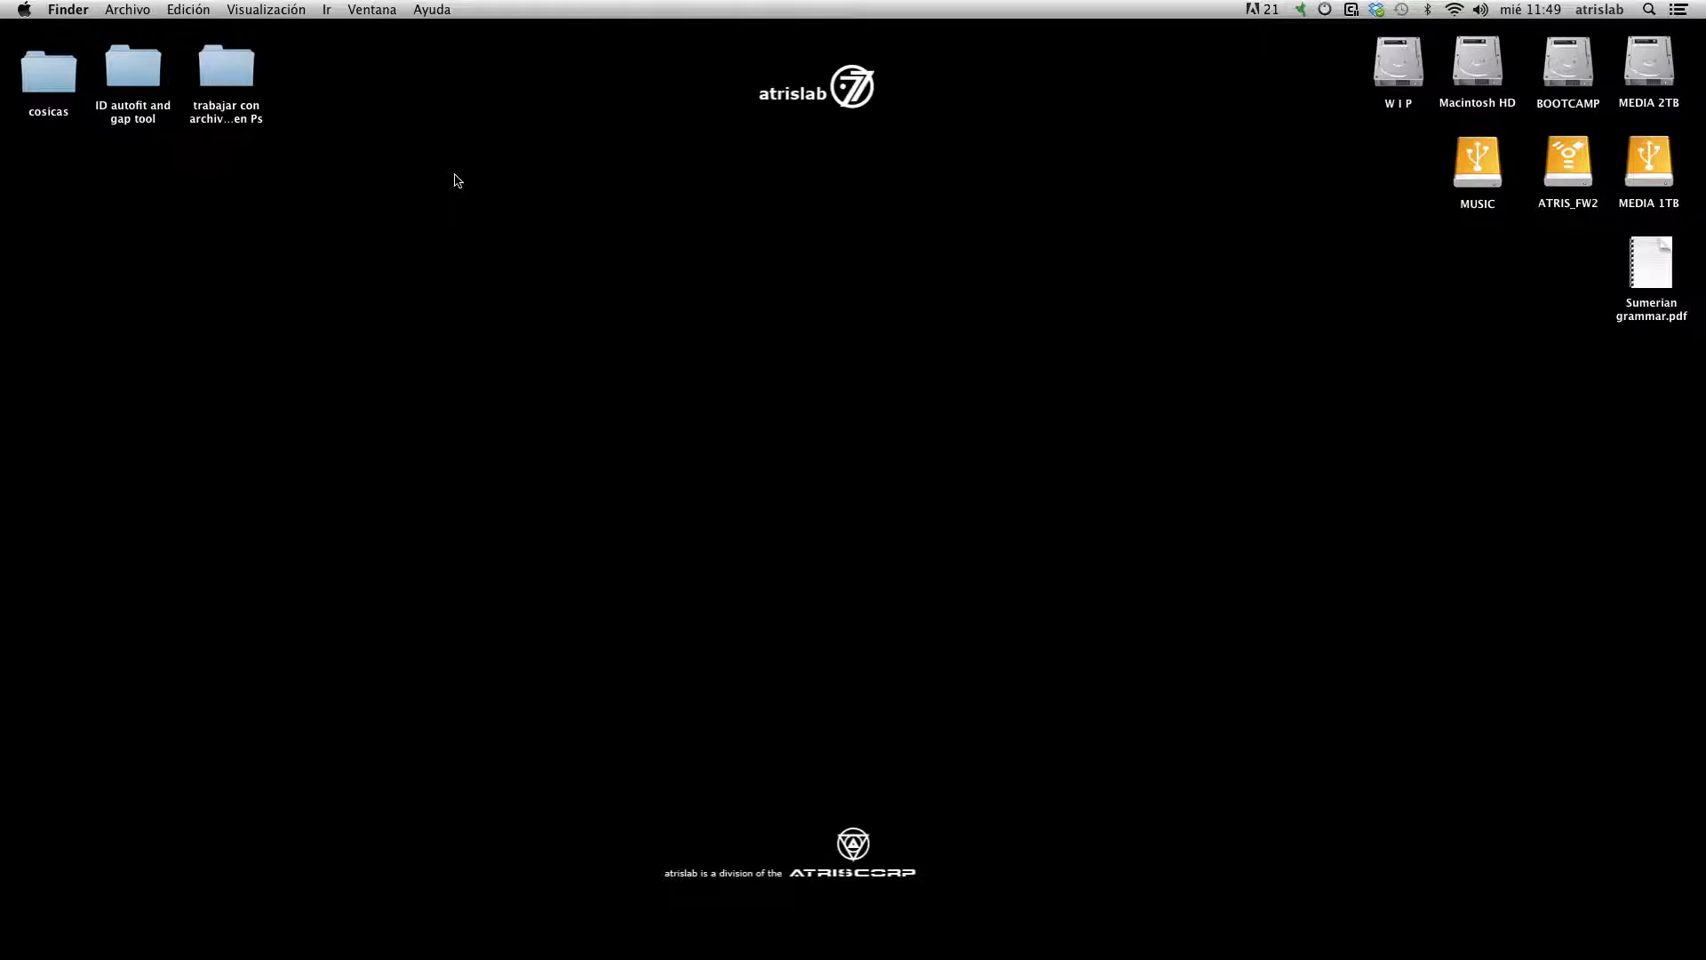
# - In Photoshop, create a transparent 1920 × 1080 px RGB document at 72 pixels/inch and fill its layer with black
pyautogui.press('super+Tab')
pyautogui.click(142, 9)
pyautogui.click(149, 35)
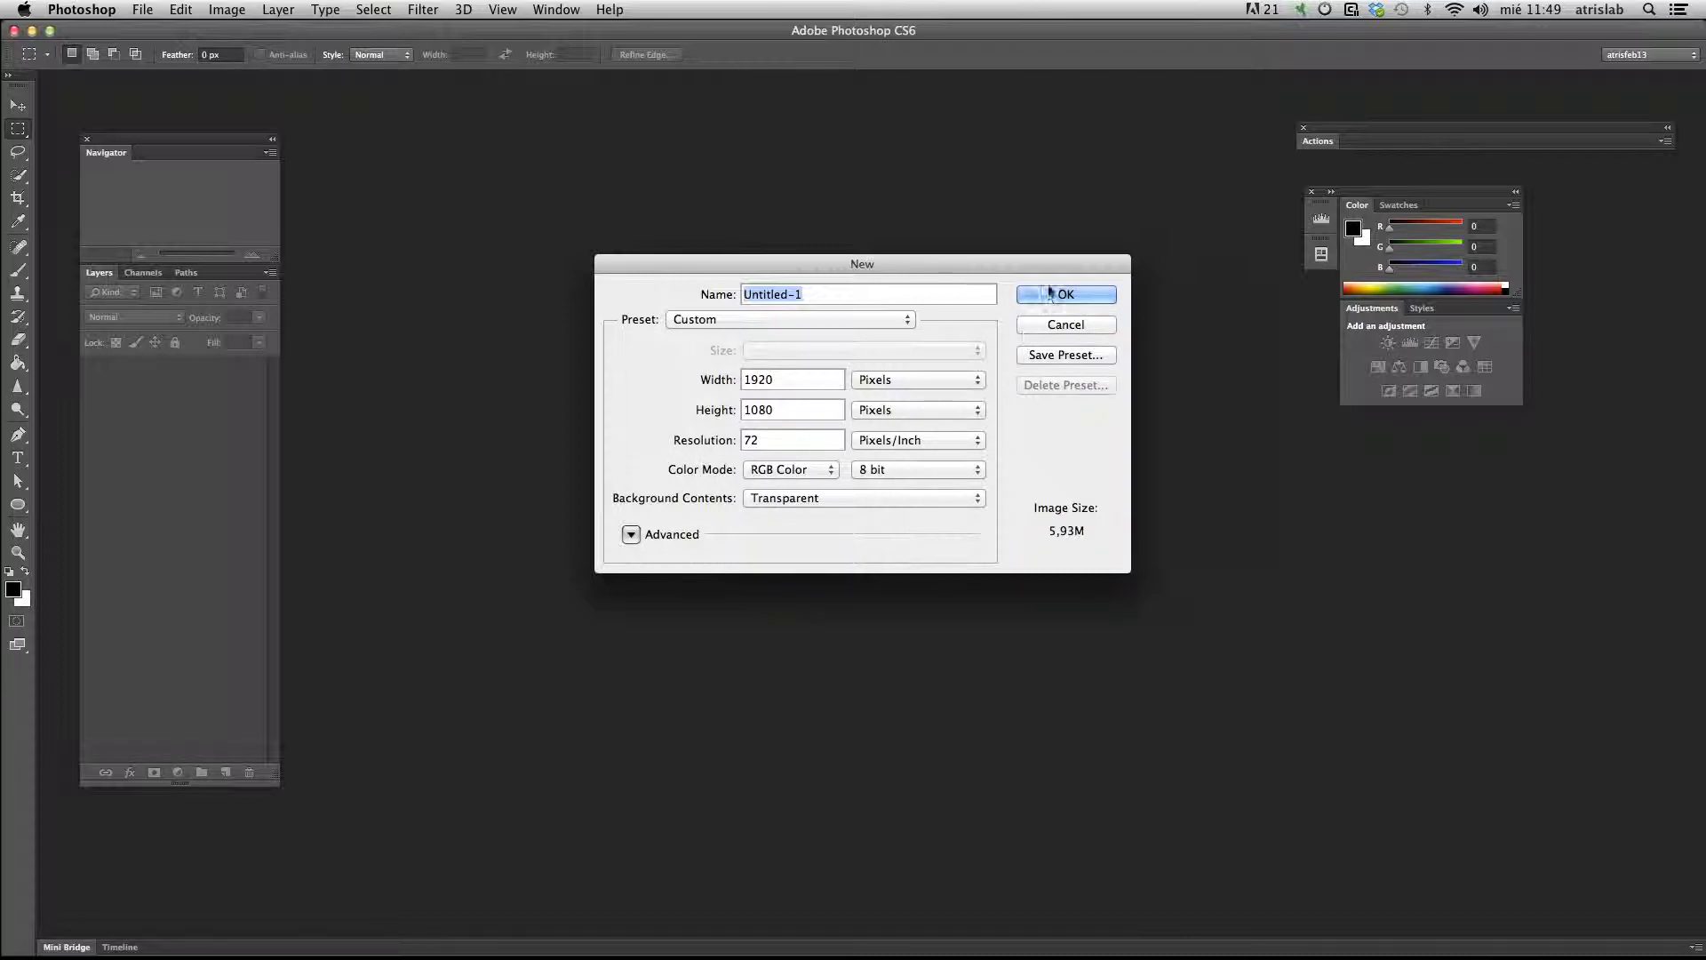
pyautogui.click(1062, 294)
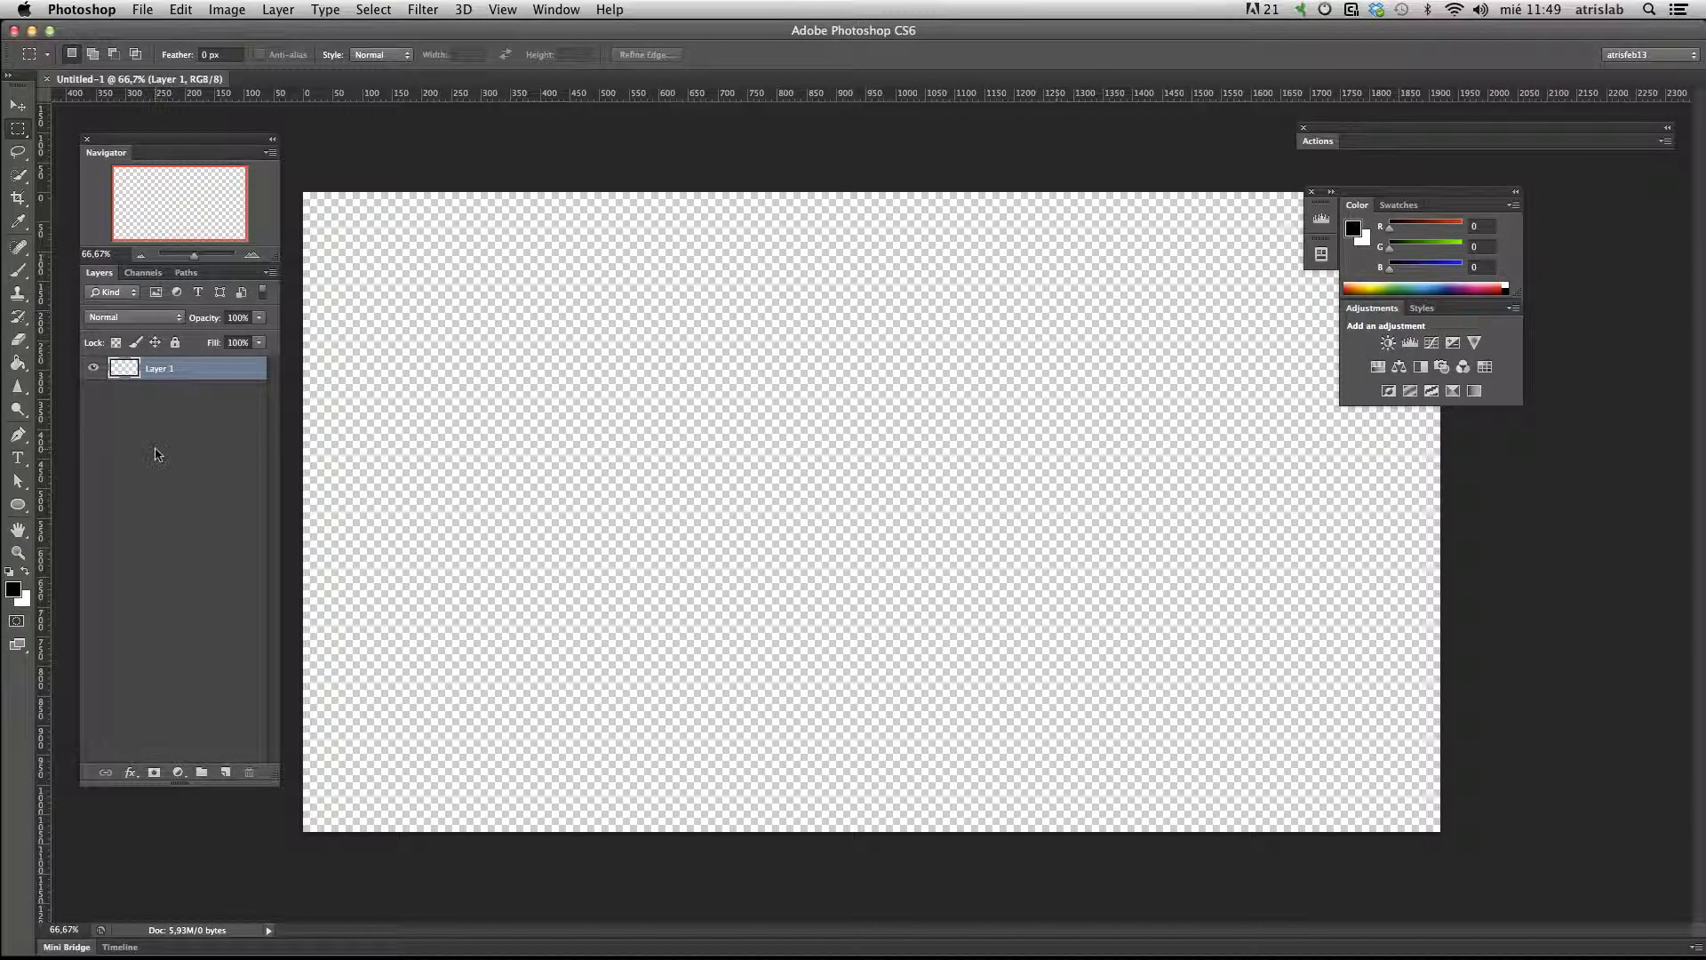
pyautogui.click(18, 363)
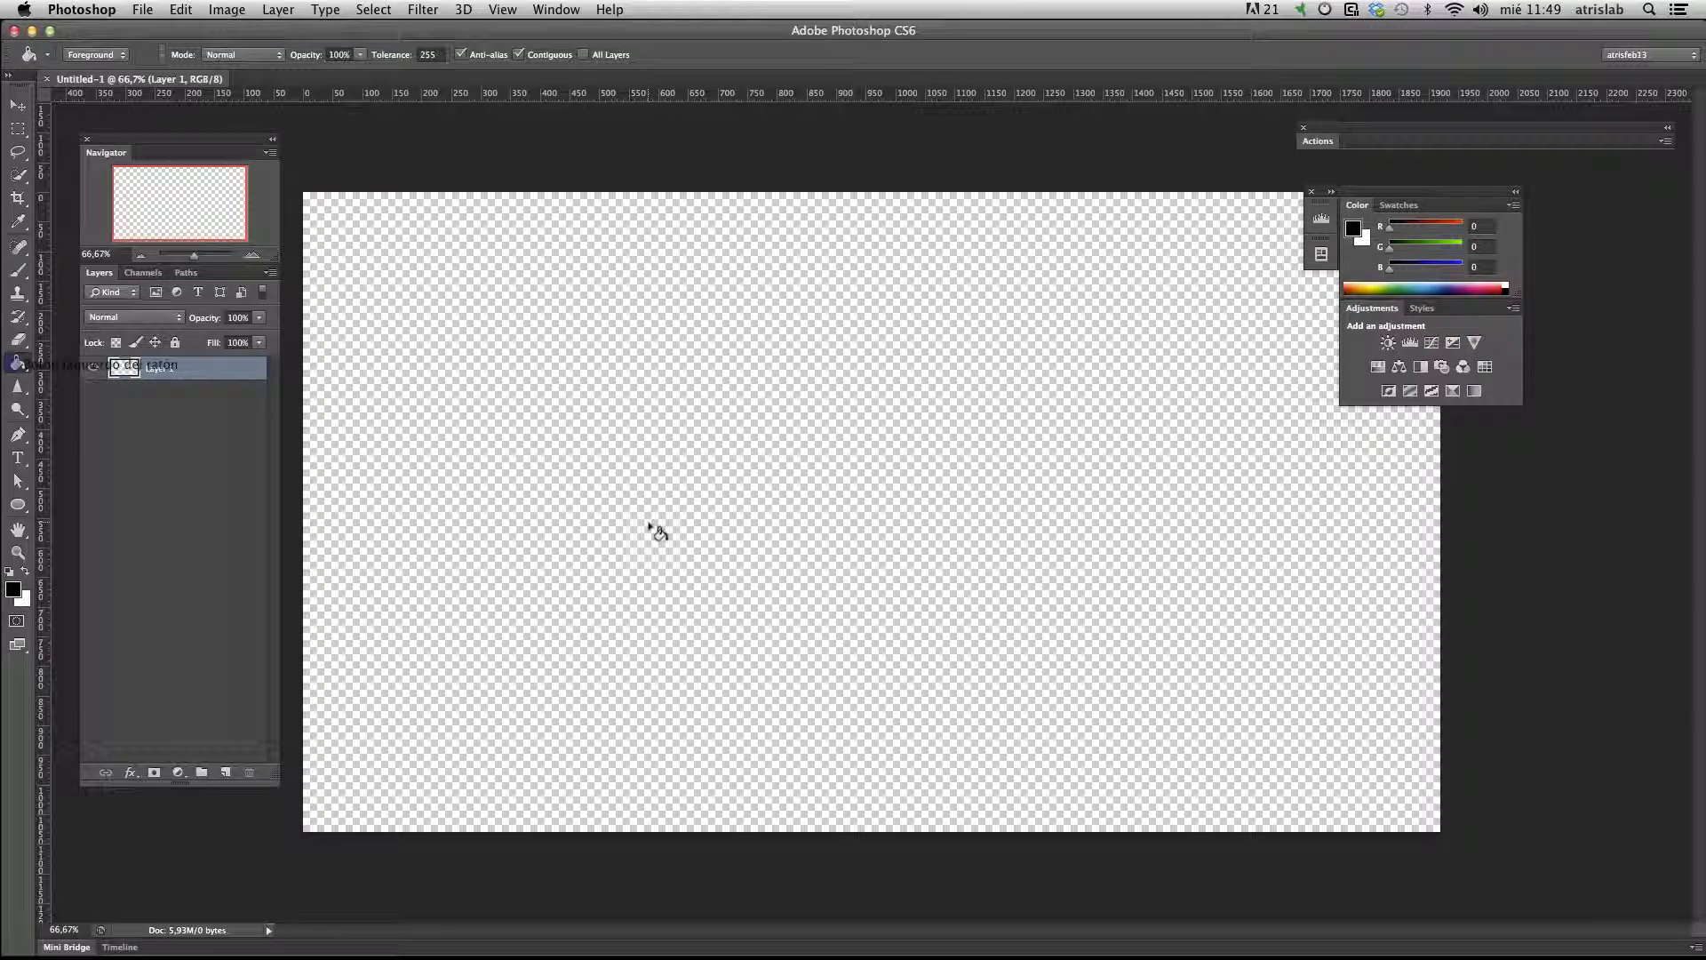
pyautogui.click(648, 520)
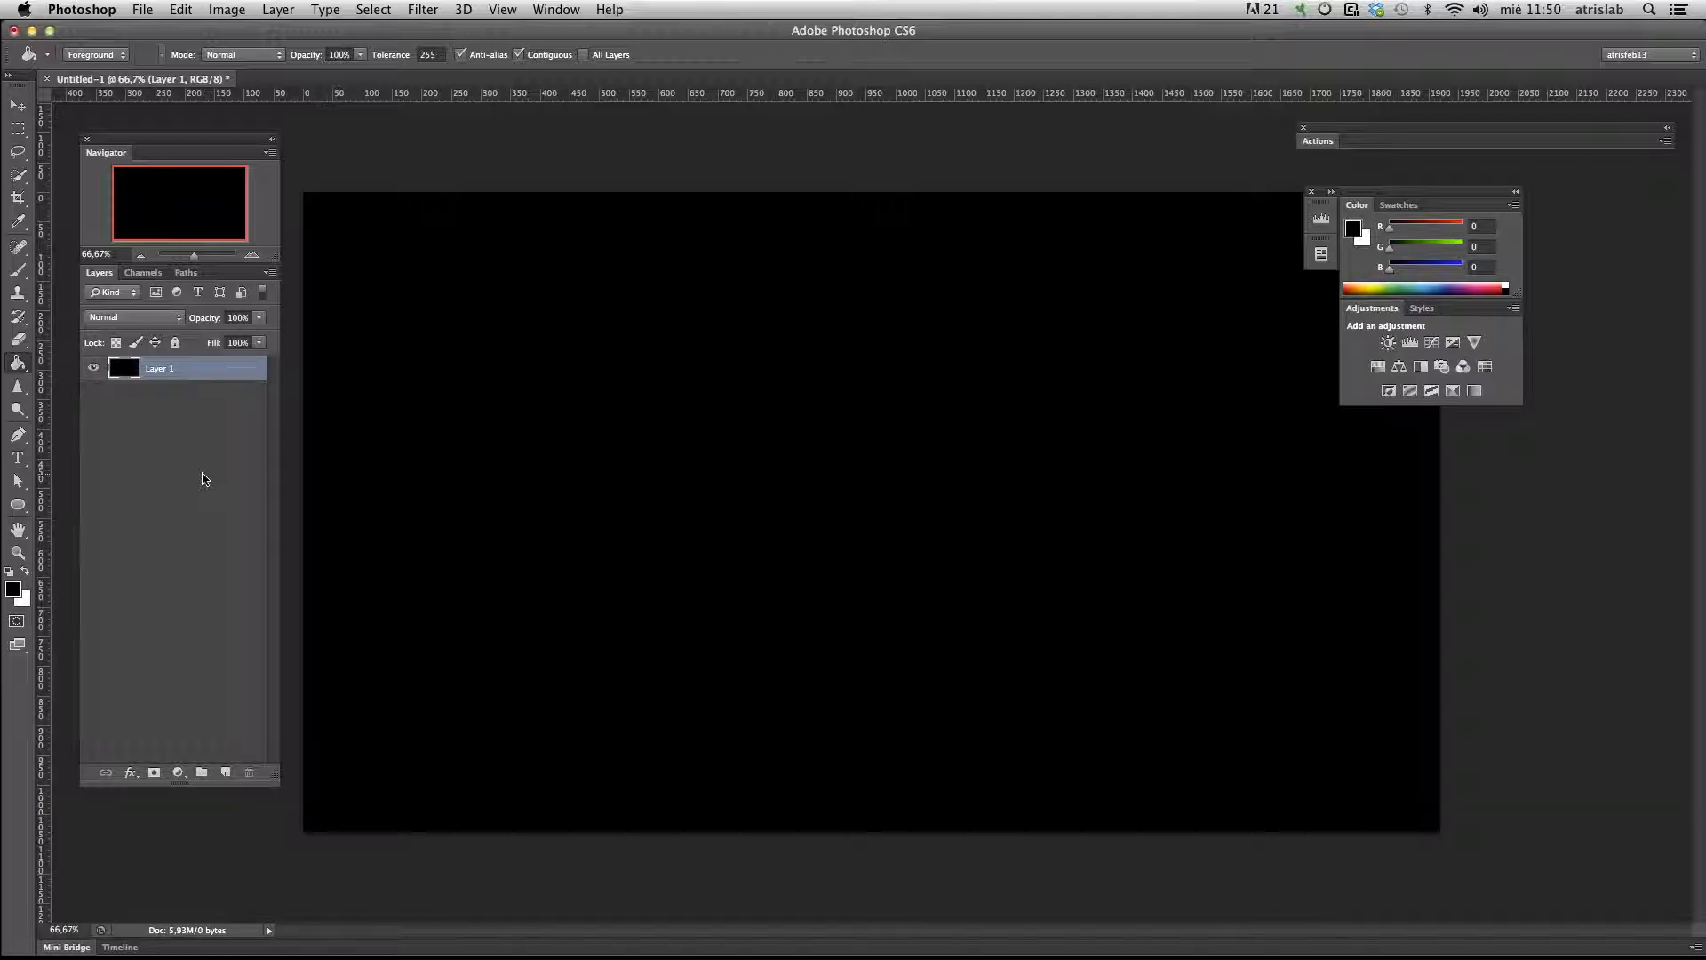
# - Place vertical guides at about 100 and 300 px and two horizontal guides about 200 px apart near the canvas's upper edge
pyautogui.moveTo(44, 244); pyautogui.dragTo(363, 304)
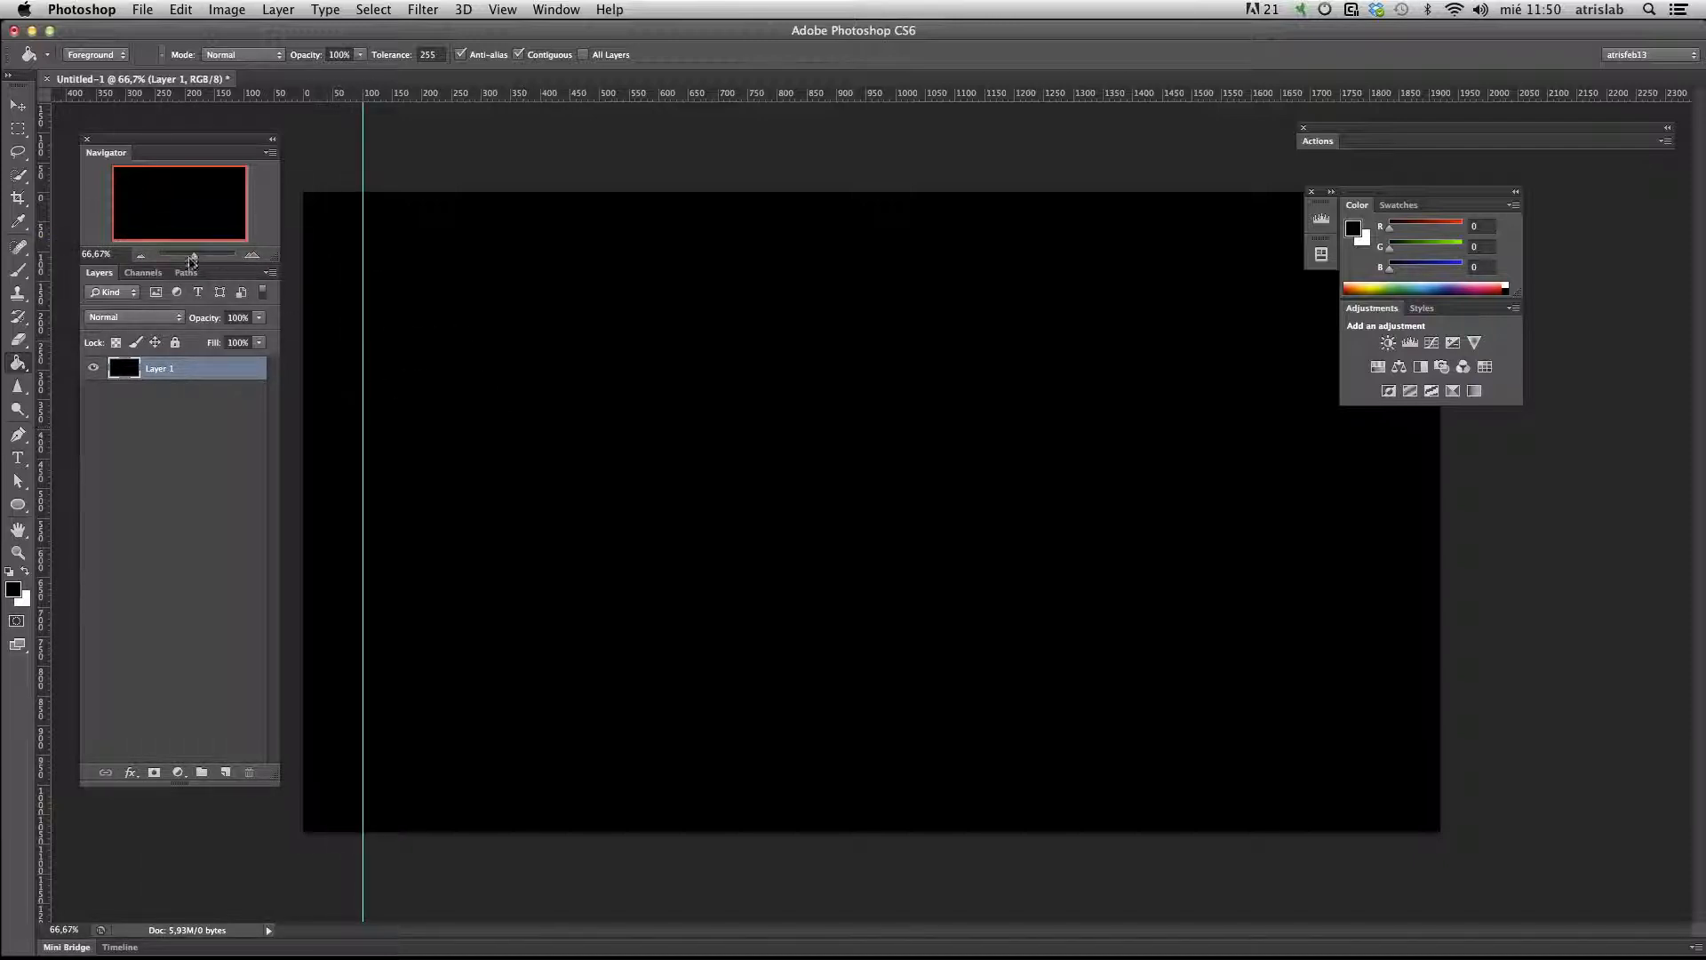
pyautogui.moveTo(47, 207); pyautogui.dragTo(481, 275)
pyautogui.moveTo(408, 98); pyautogui.dragTo(411, 241)
pyautogui.moveTo(420, 98); pyautogui.dragTo(419, 358)
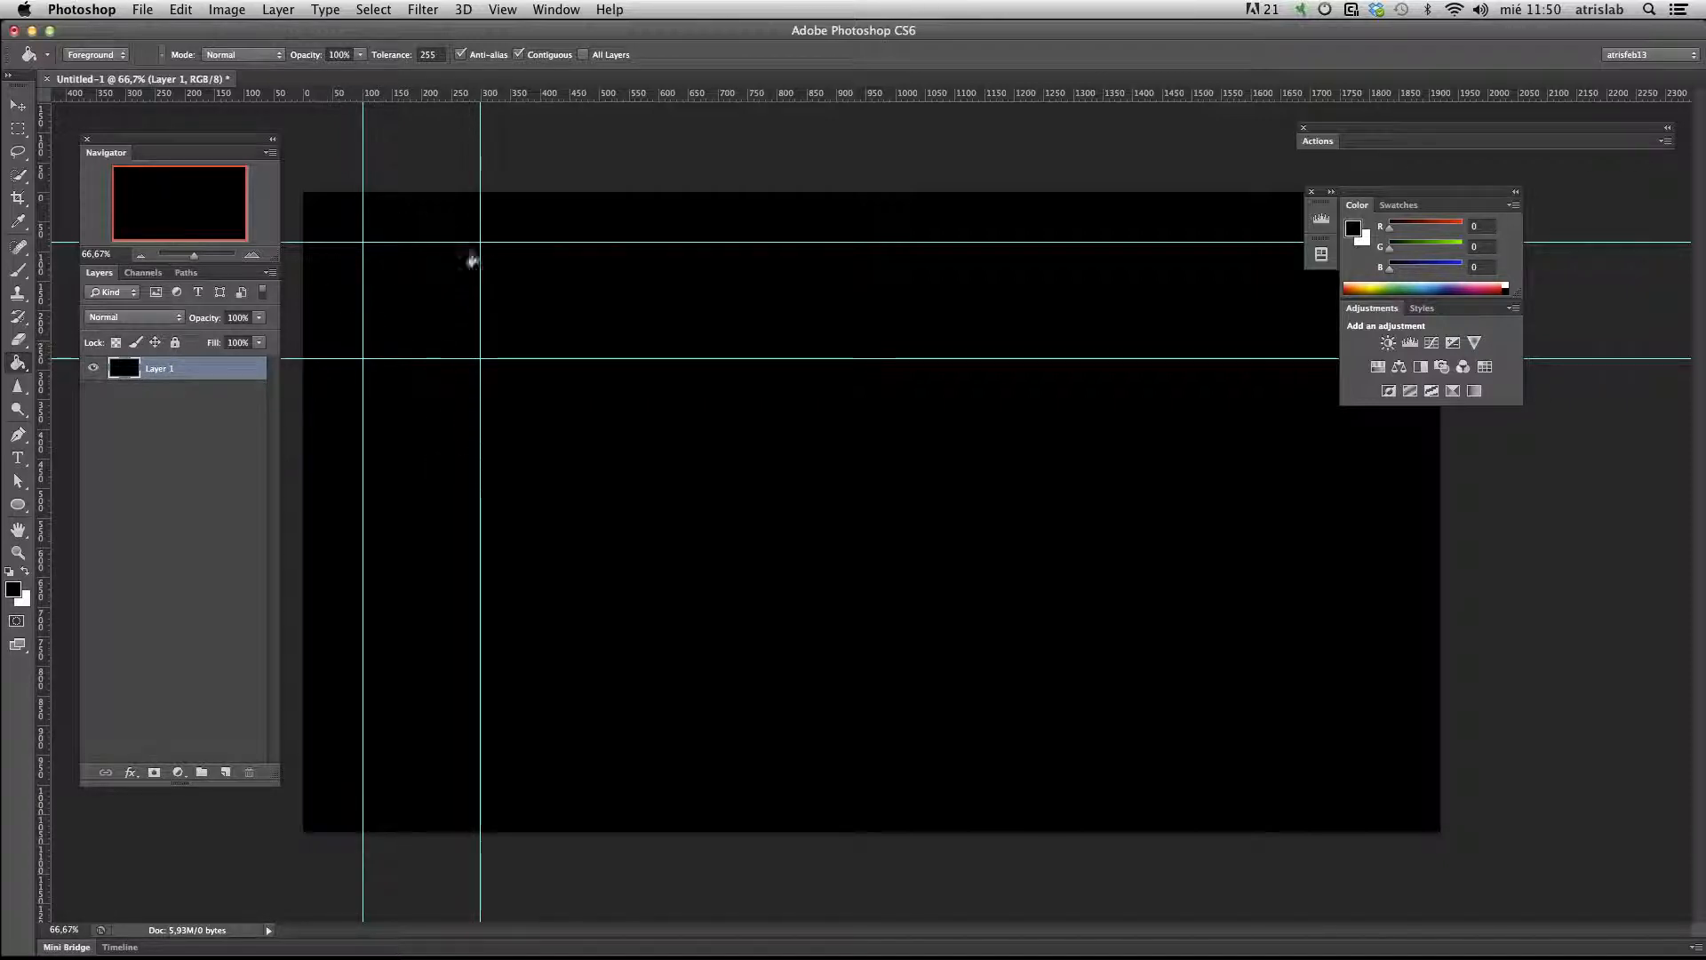
# - Marquee-select the square enclosed by the four guides and measure the selection's width and height
pyautogui.click(16, 130)
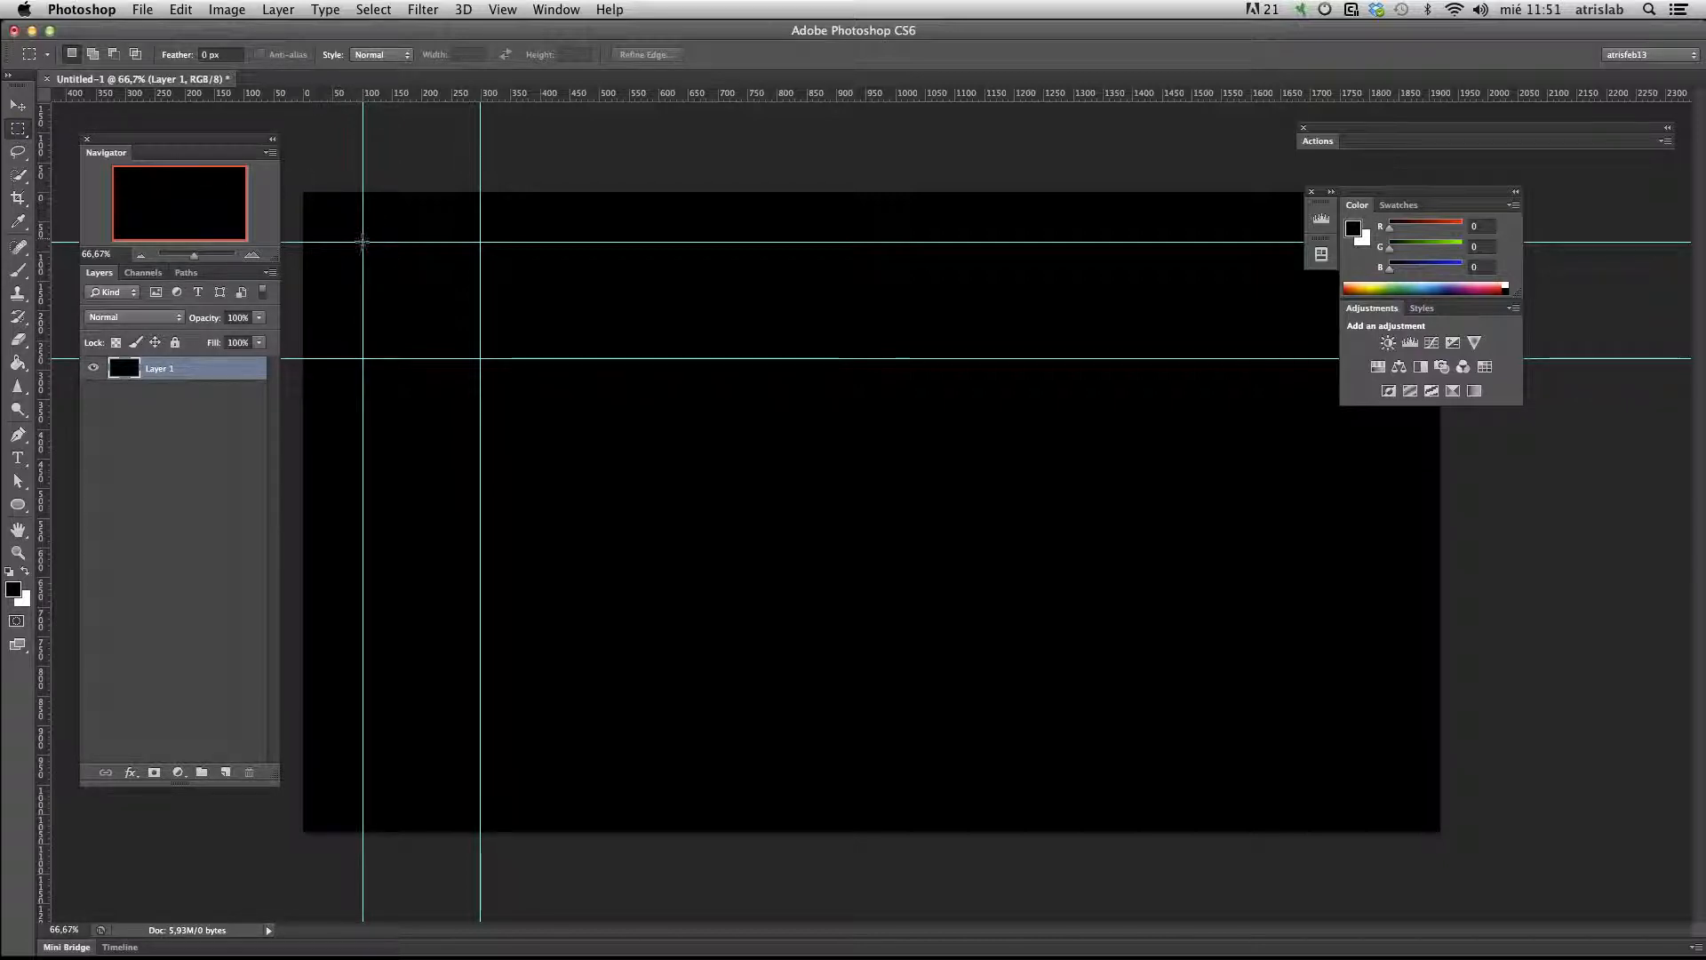
pyautogui.moveTo(363, 242); pyautogui.dragTo(479, 360)
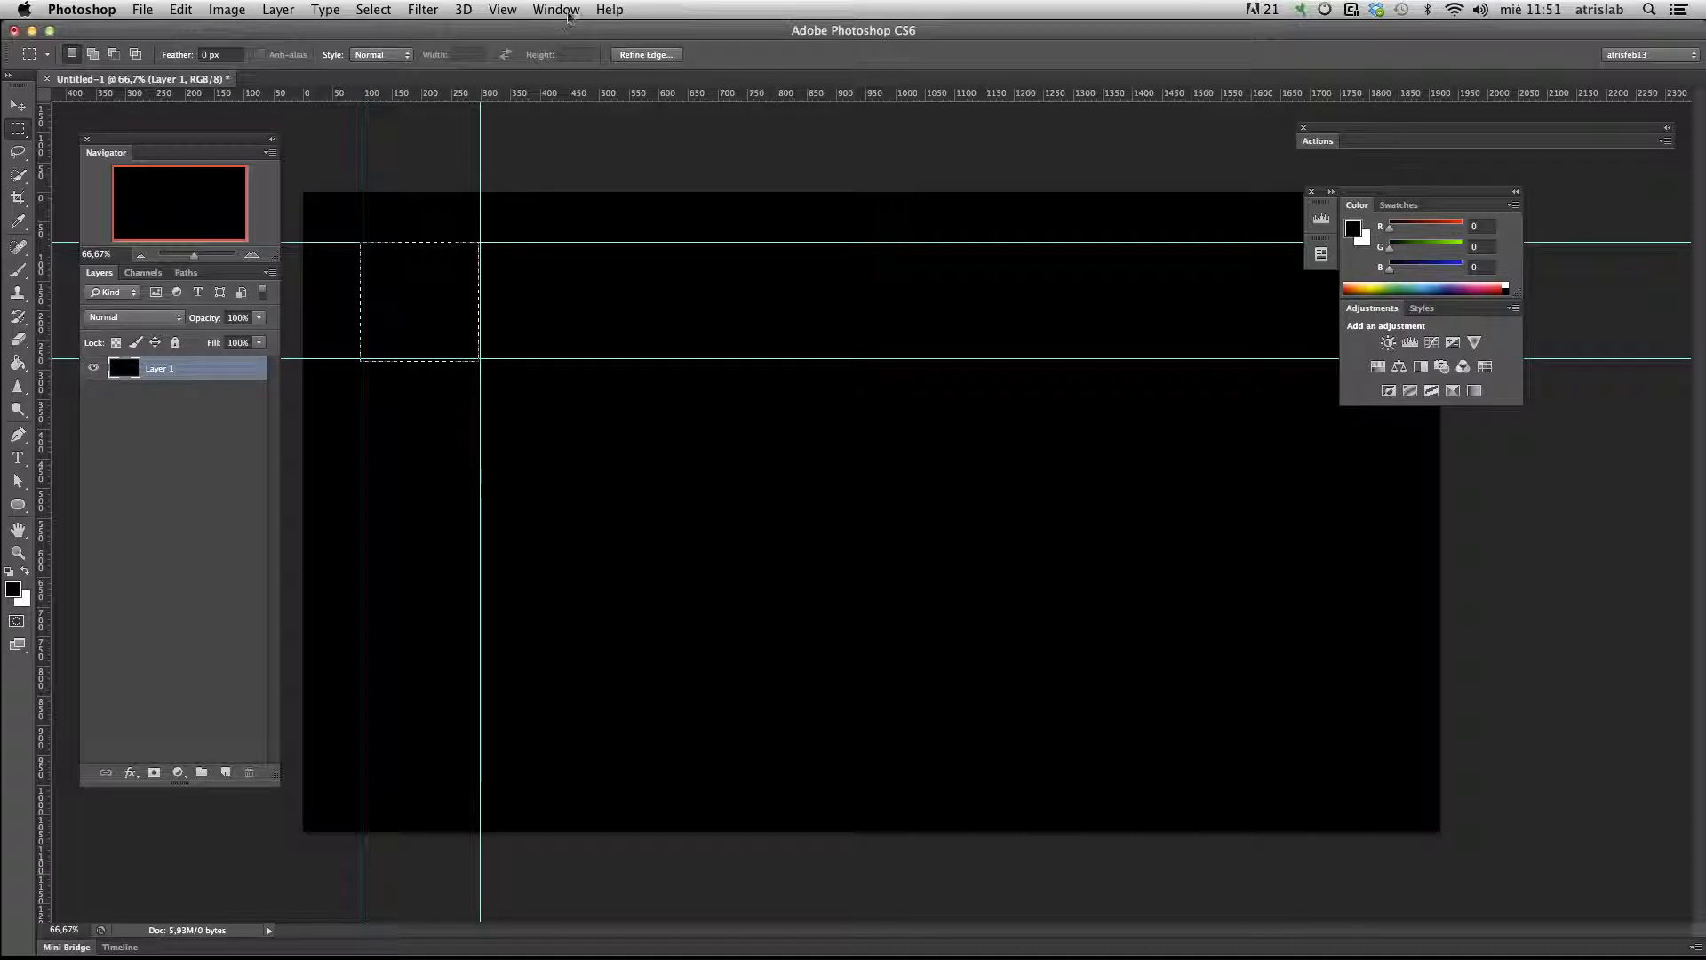
pyautogui.click(558, 10)
pyautogui.click(569, 318)
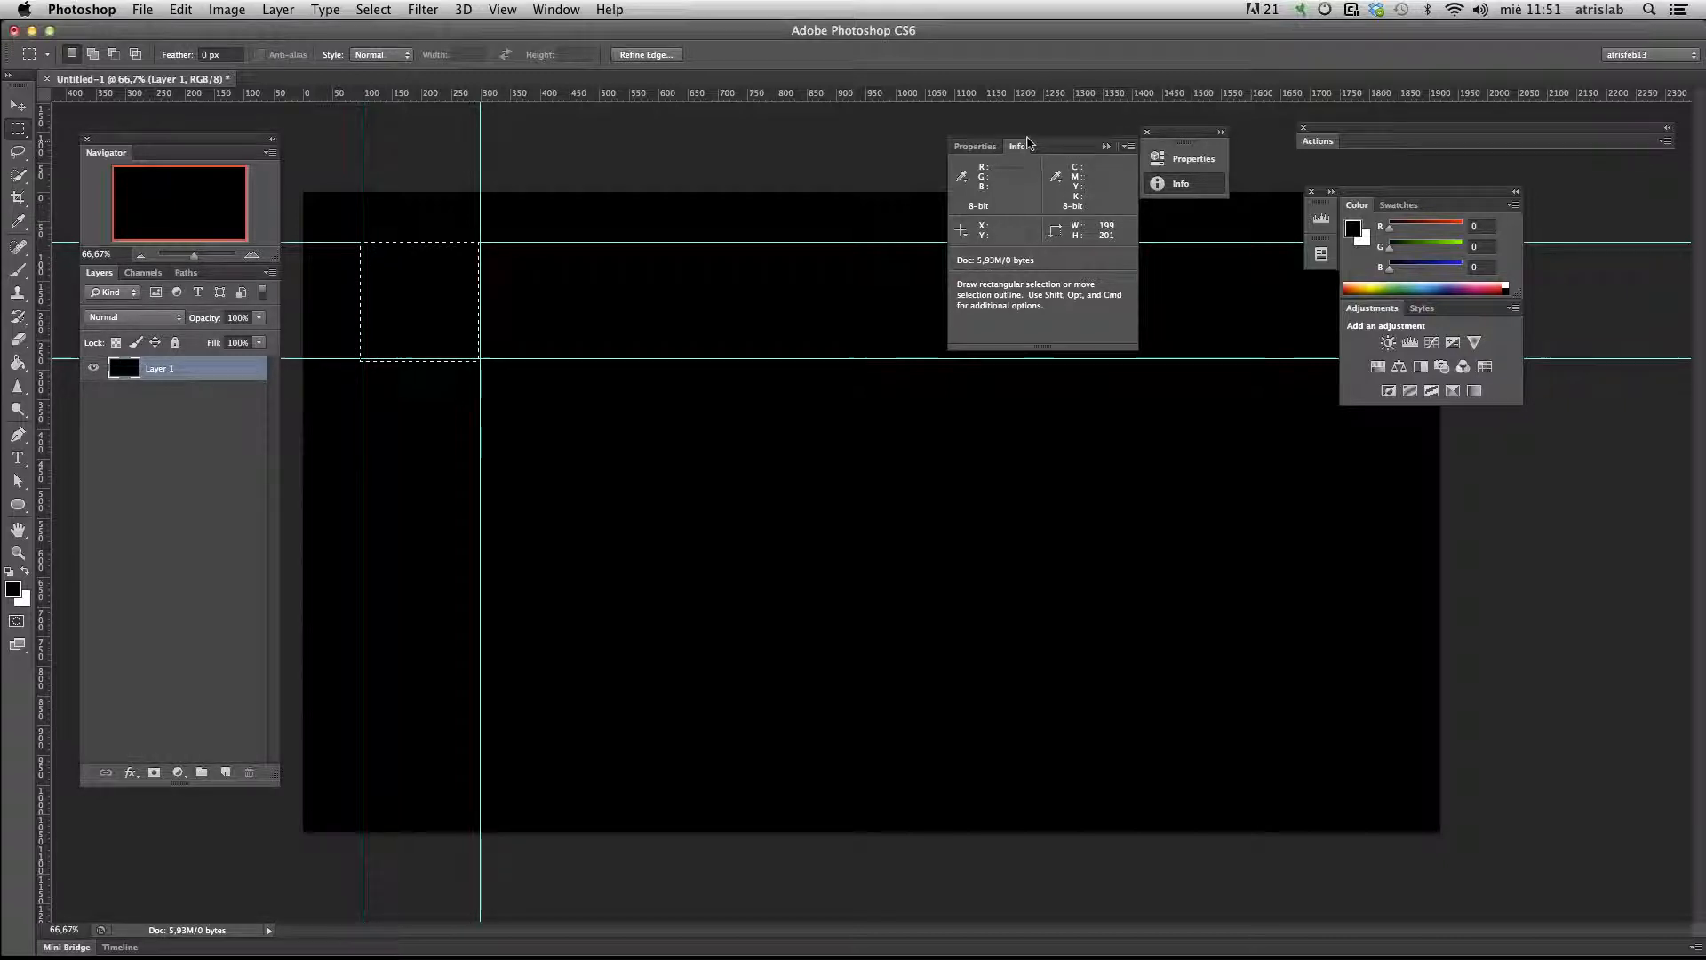
pyautogui.click(1148, 132)
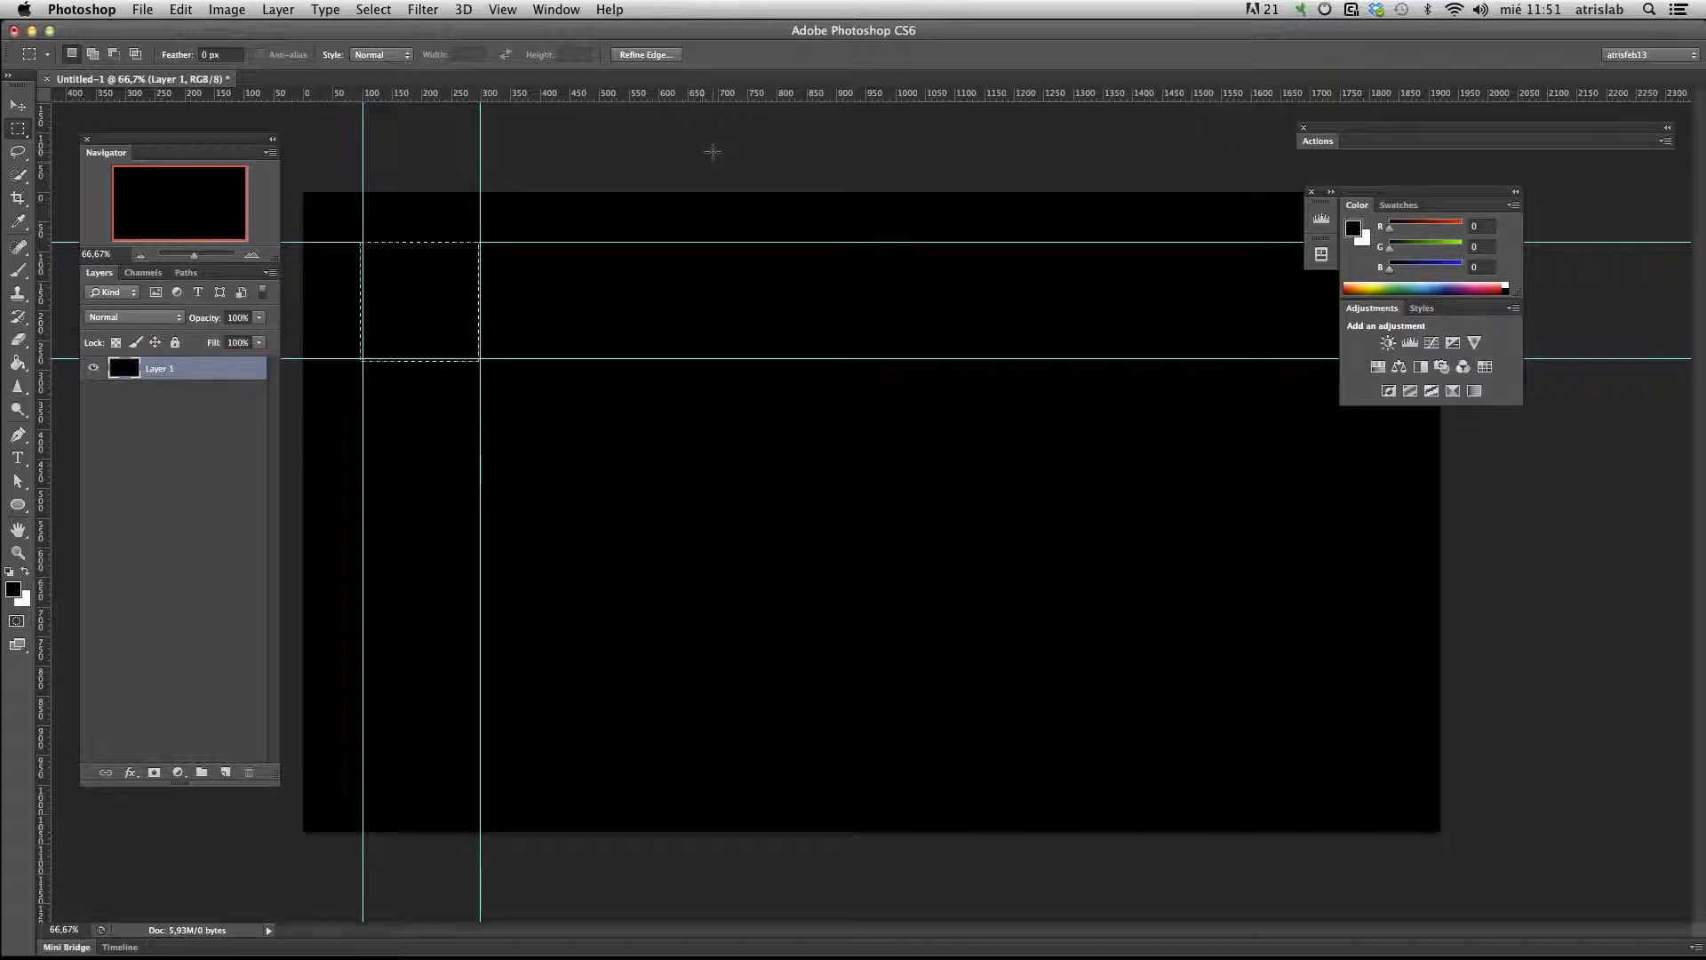
pyautogui.click(714, 157)
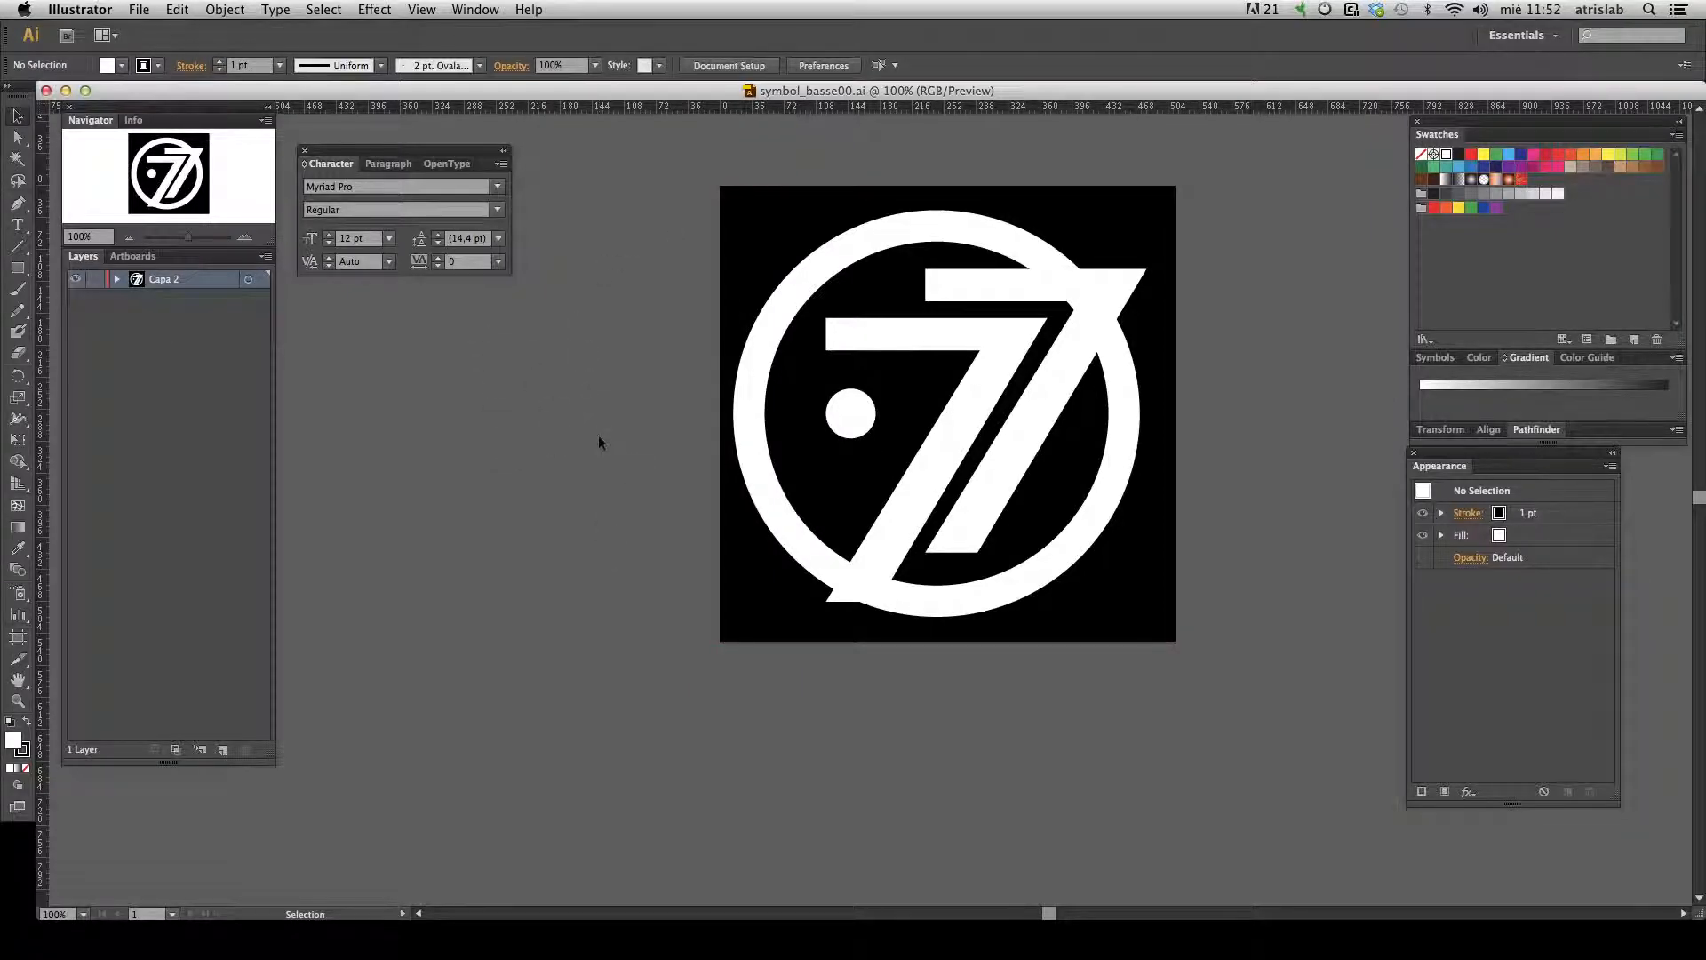
# - In Illustrator, select the white logo group inside layer Capa 2 and scale it proportionally to a width of 200 px
pyautogui.click(117, 280)
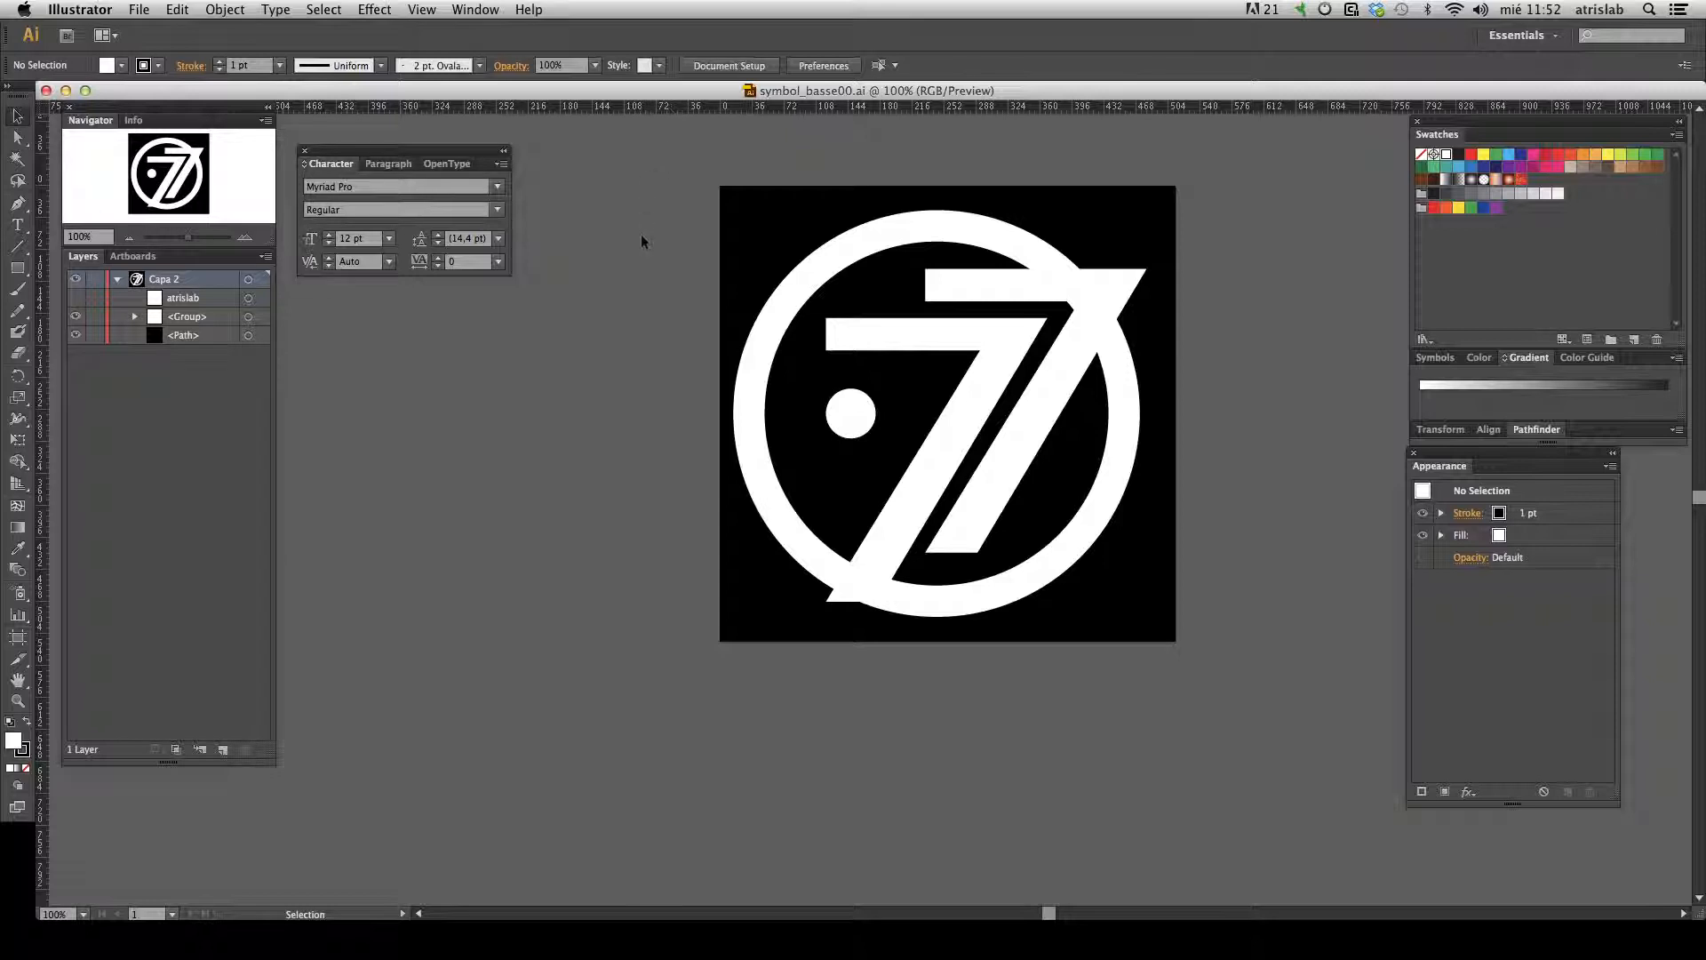
pyautogui.click(249, 318)
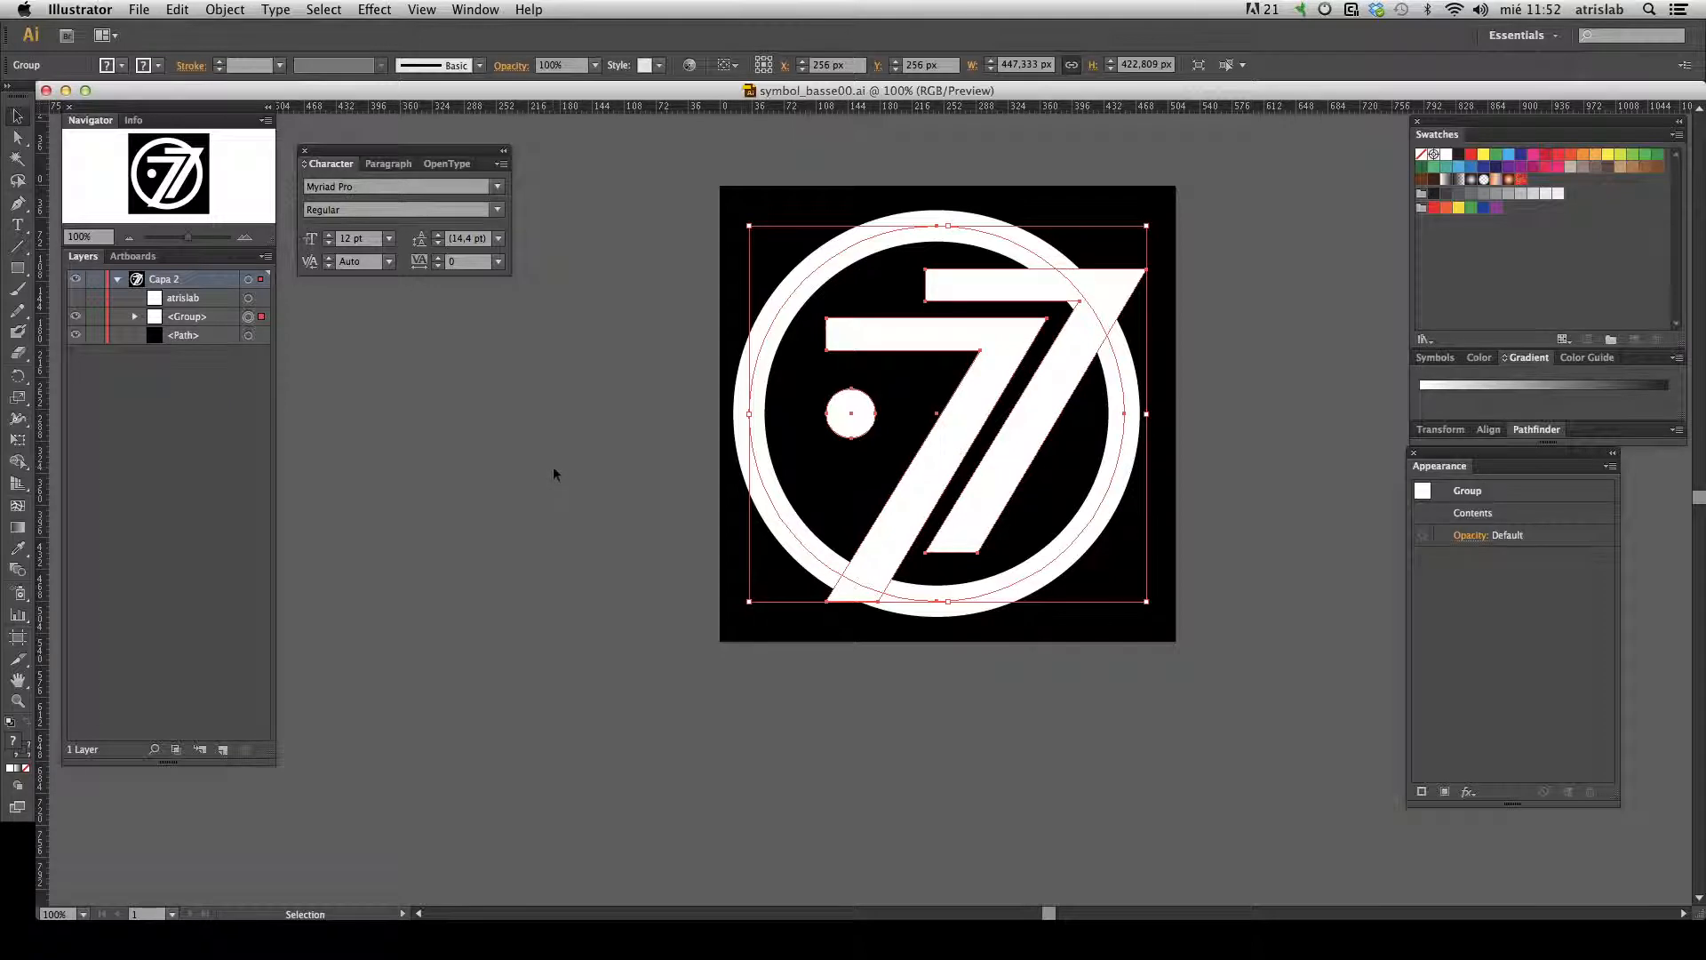
pyautogui.doubleClick(1030, 64)
pyautogui.write('200')
pyautogui.press('Return')
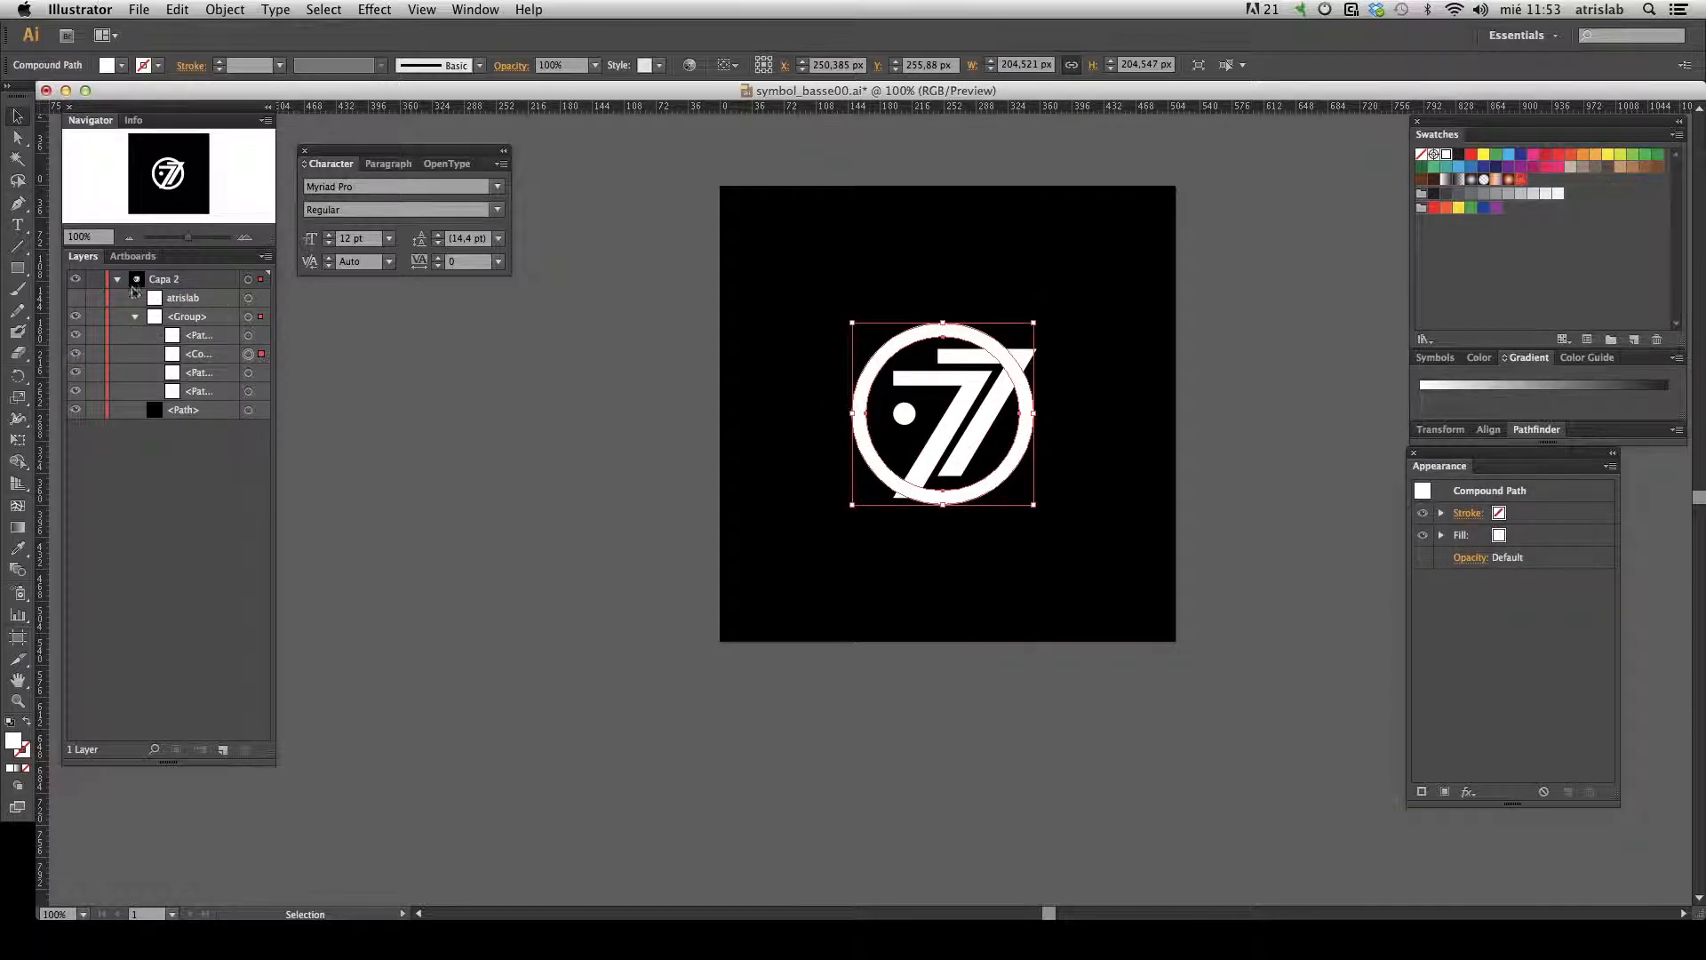
# - Scale the entire logo group proportionally to exactly 200 px wide and delete the black background path
pyautogui.click(76, 409)
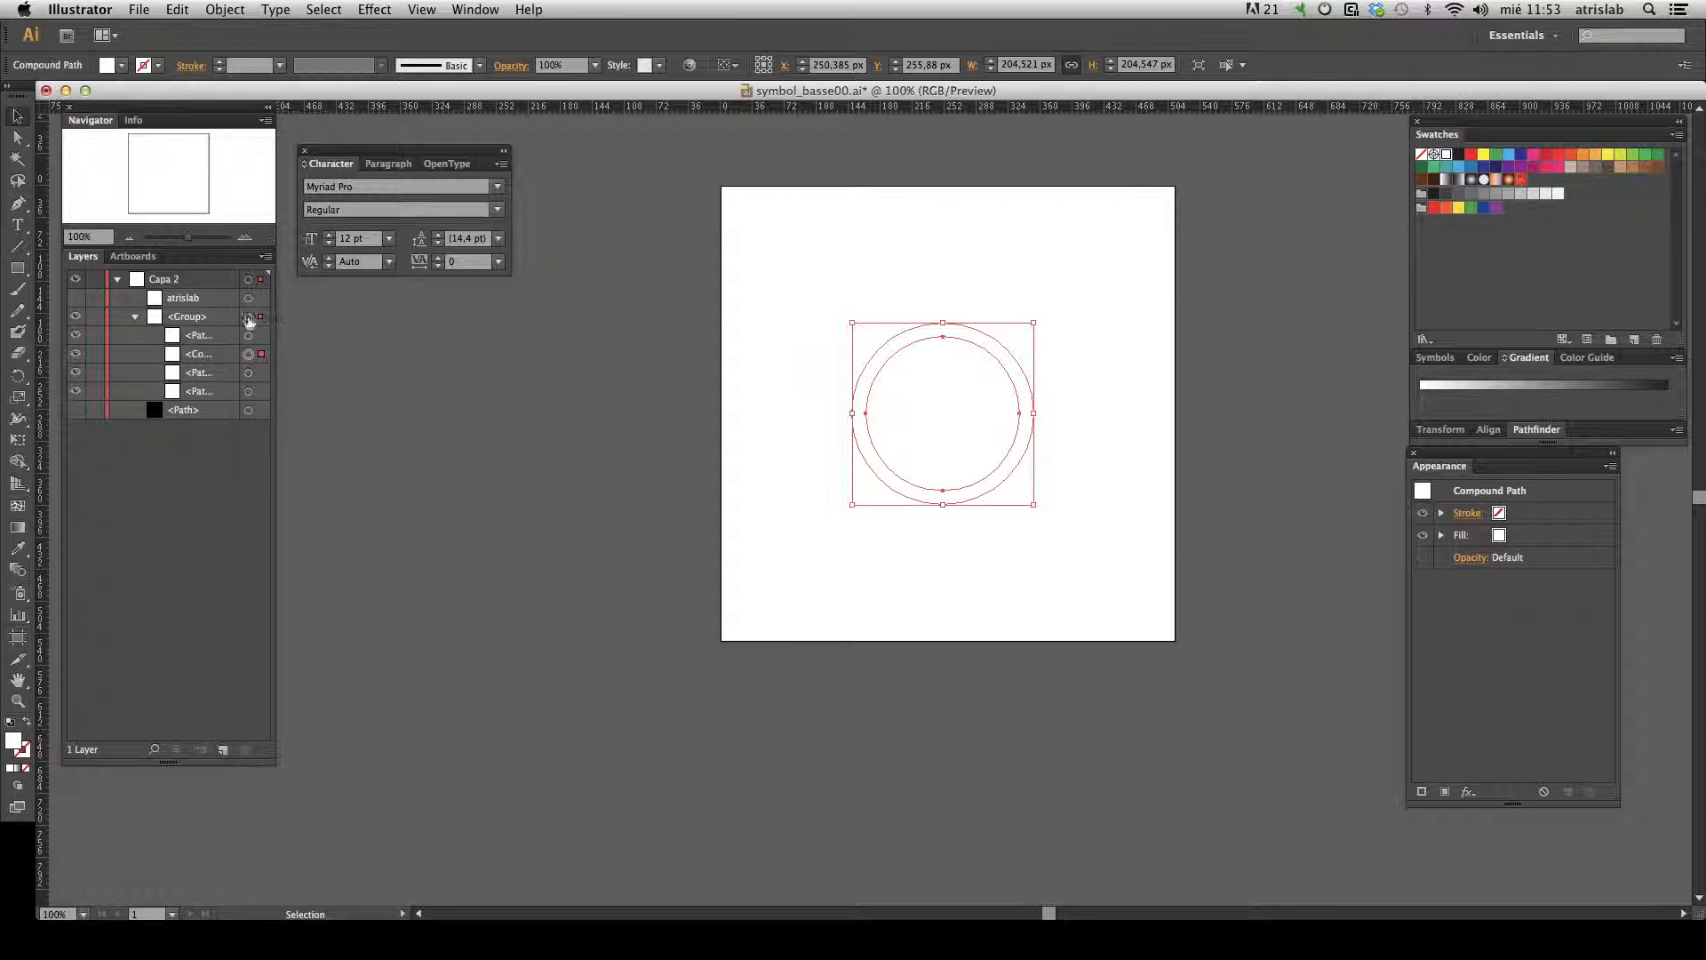
pyautogui.click(248, 316)
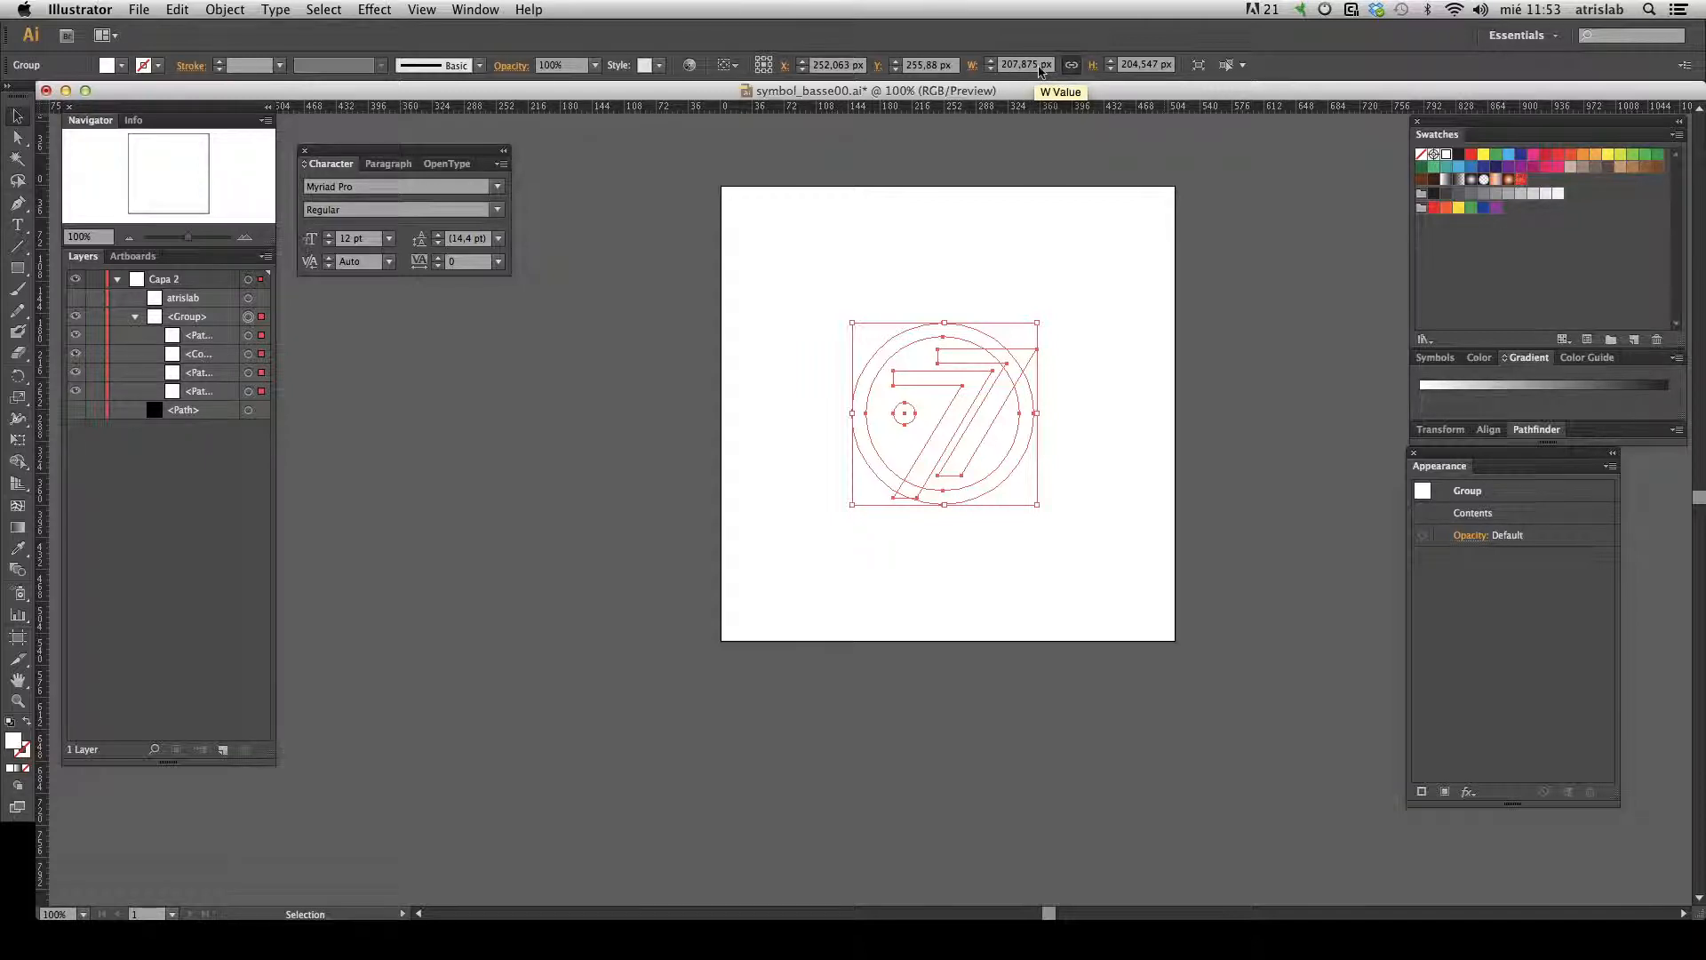
pyautogui.click(1003, 71)
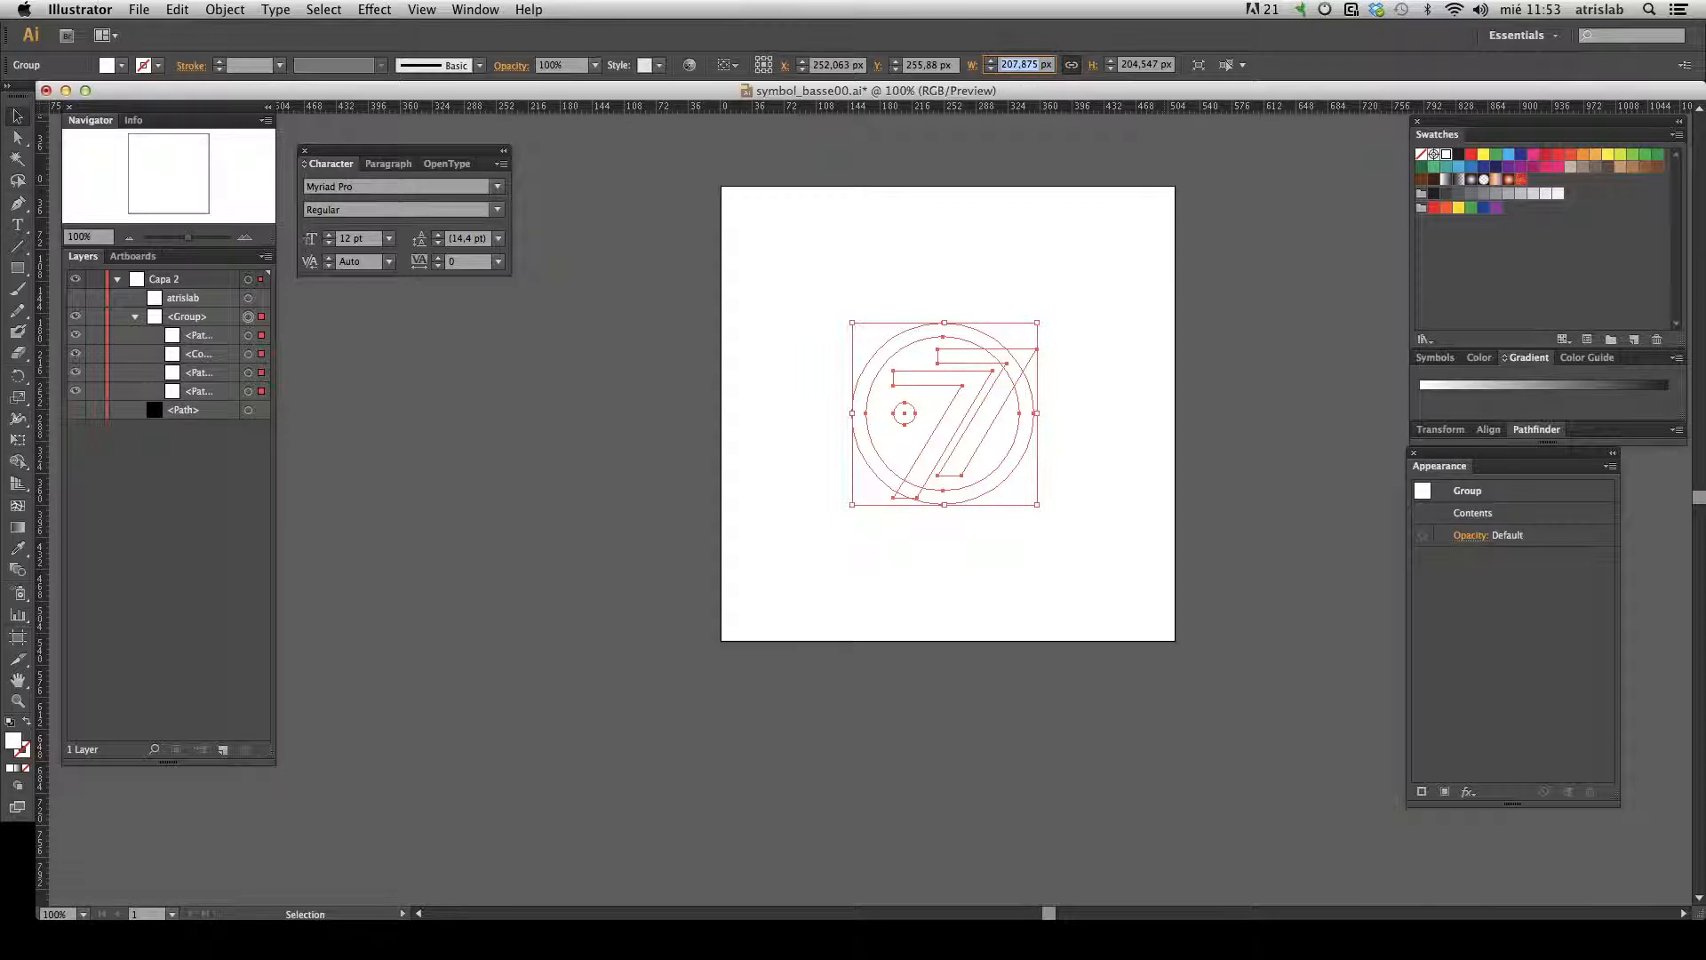
pyautogui.write('200')
pyautogui.press('Return')
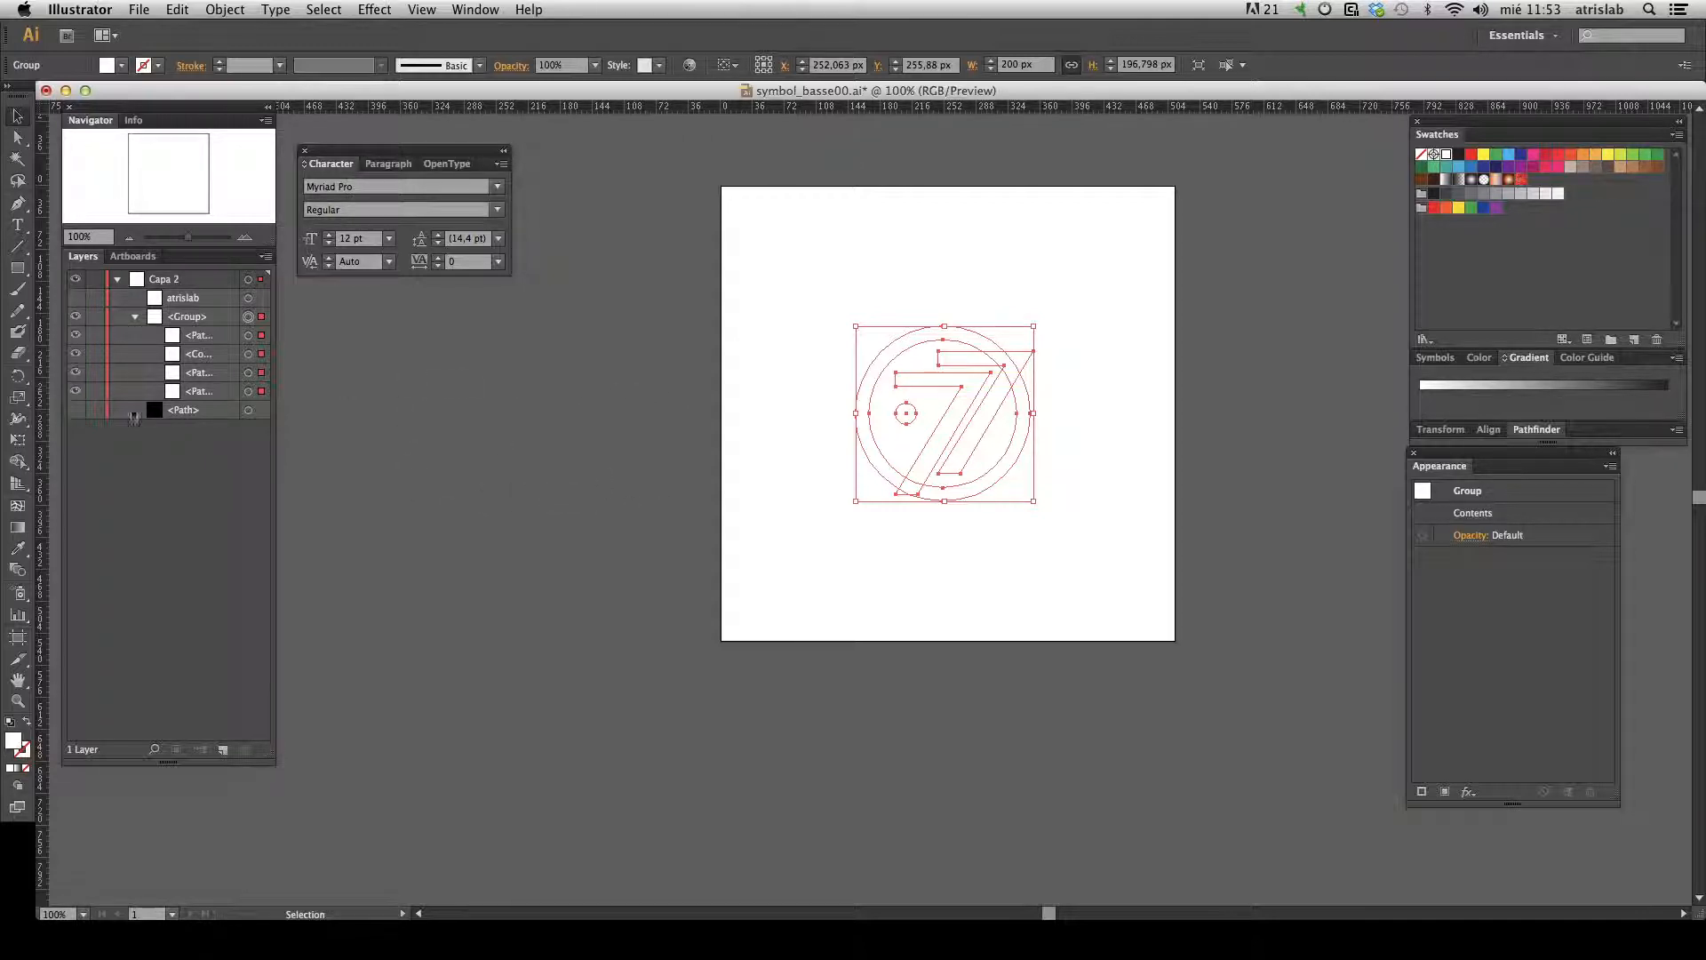
pyautogui.click(185, 412)
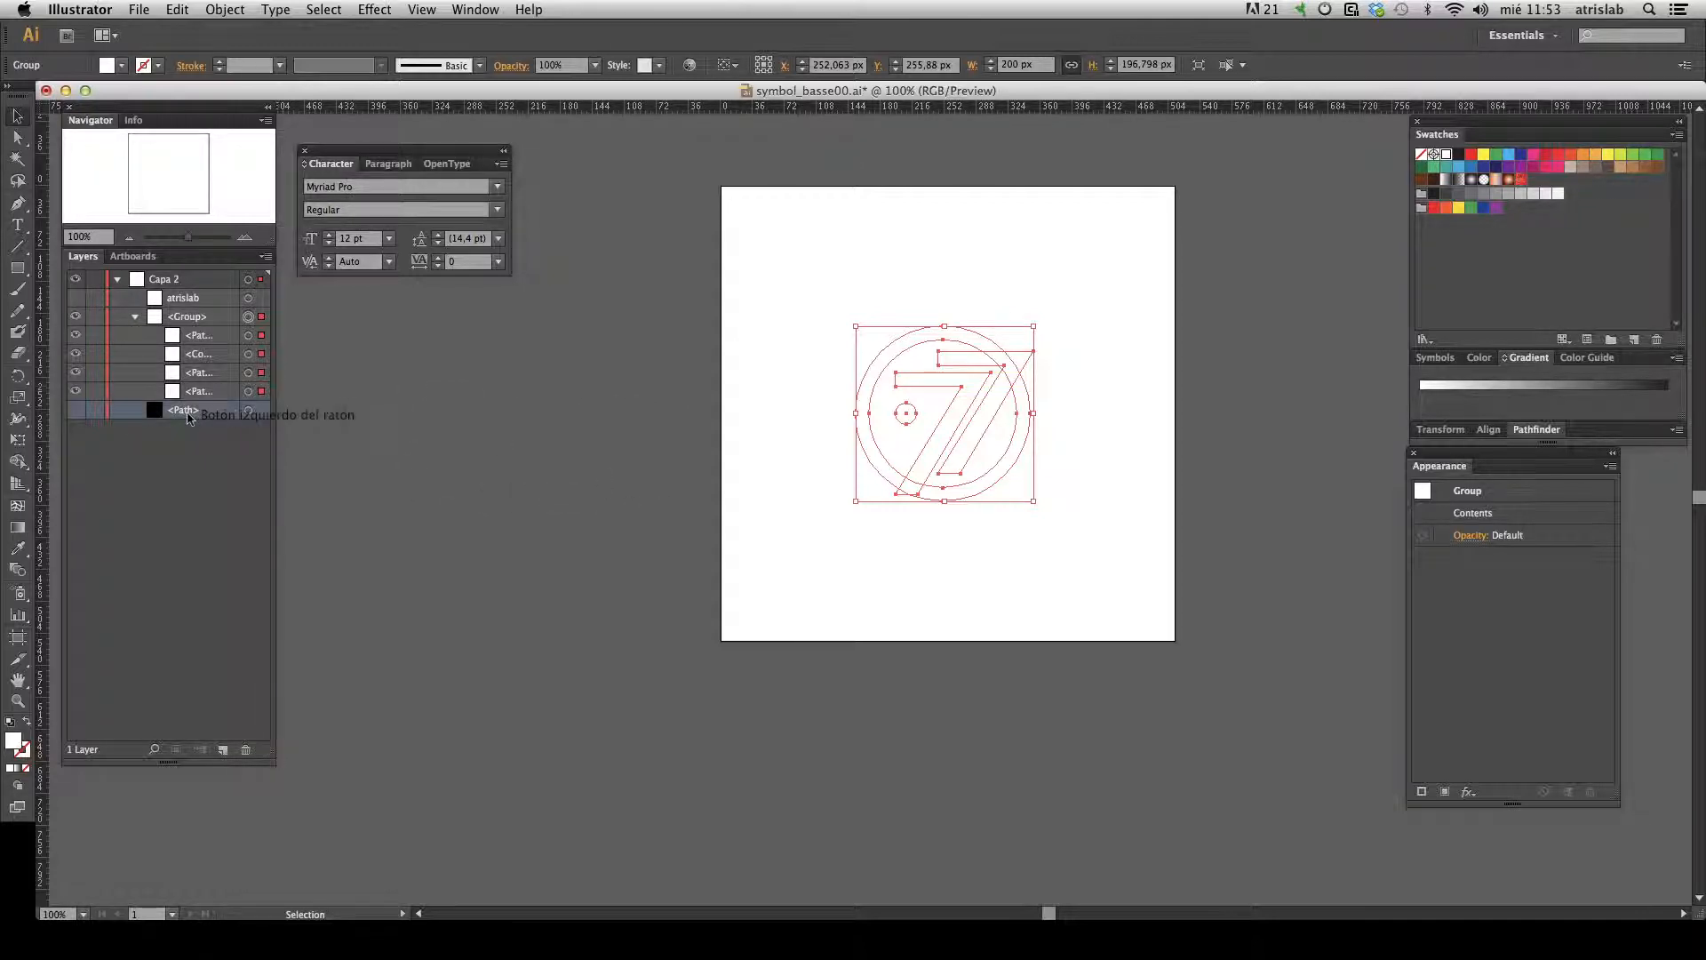
pyautogui.moveTo(185, 418); pyautogui.dragTo(246, 749)
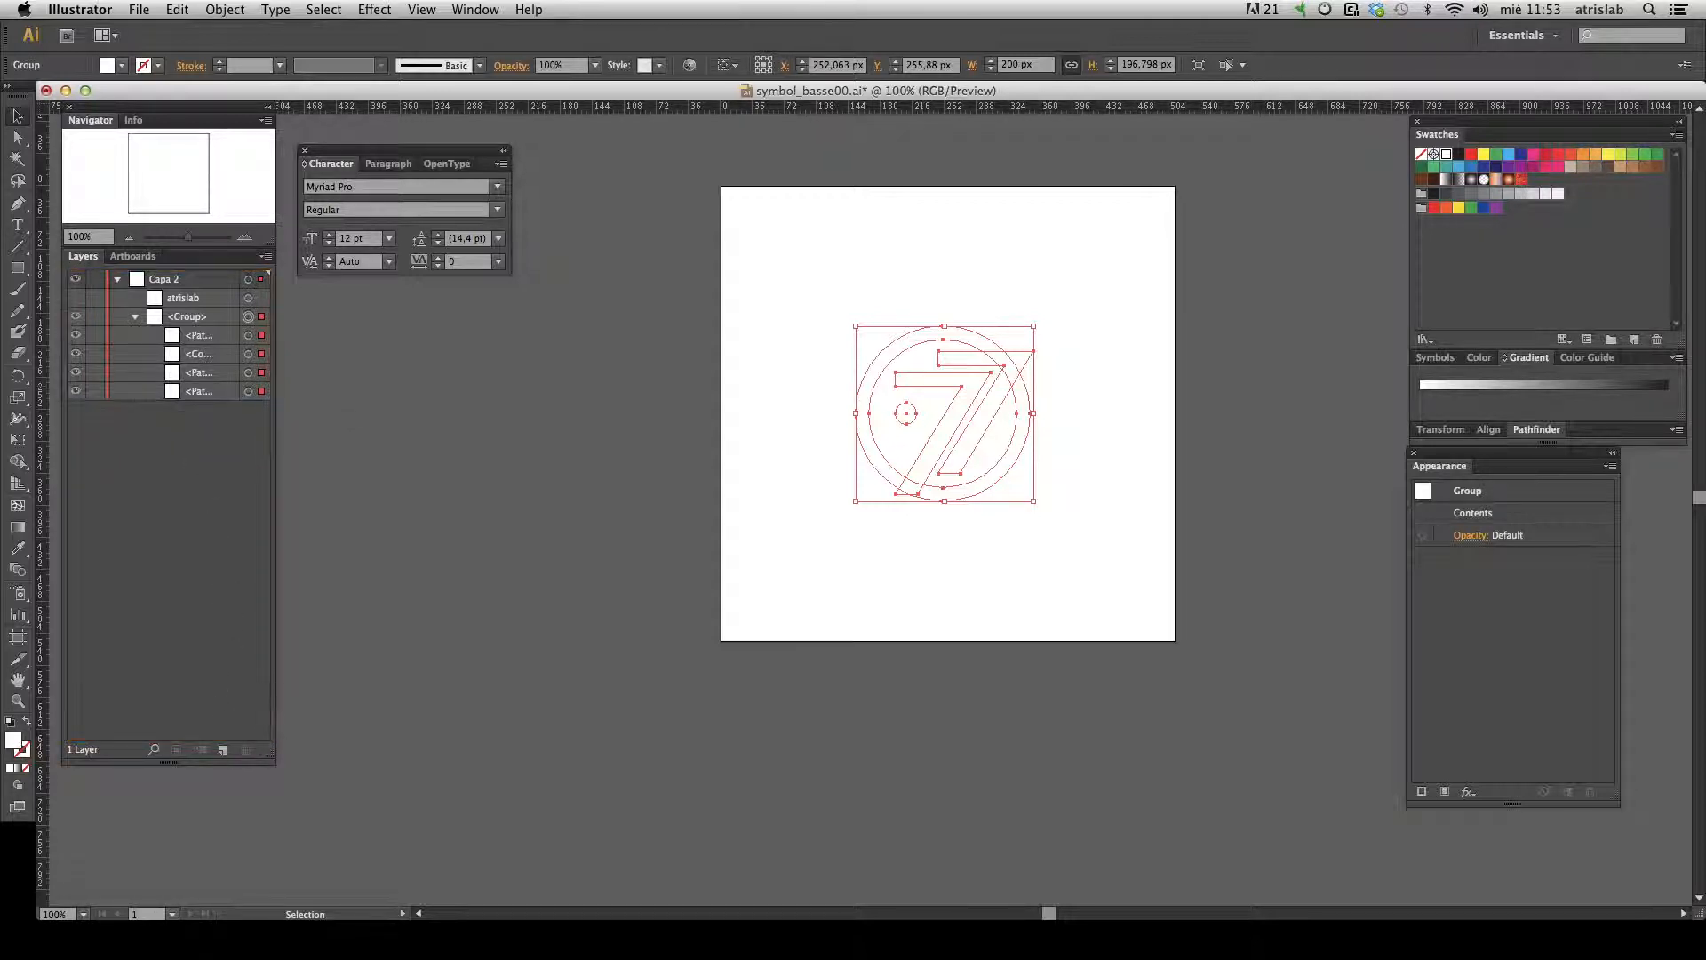
# - Save the logo as an Illustrator EPS copy named symbol_basse01.eps, keeping the default Illustrator CS6 EPS options
pyautogui.click(141, 9)
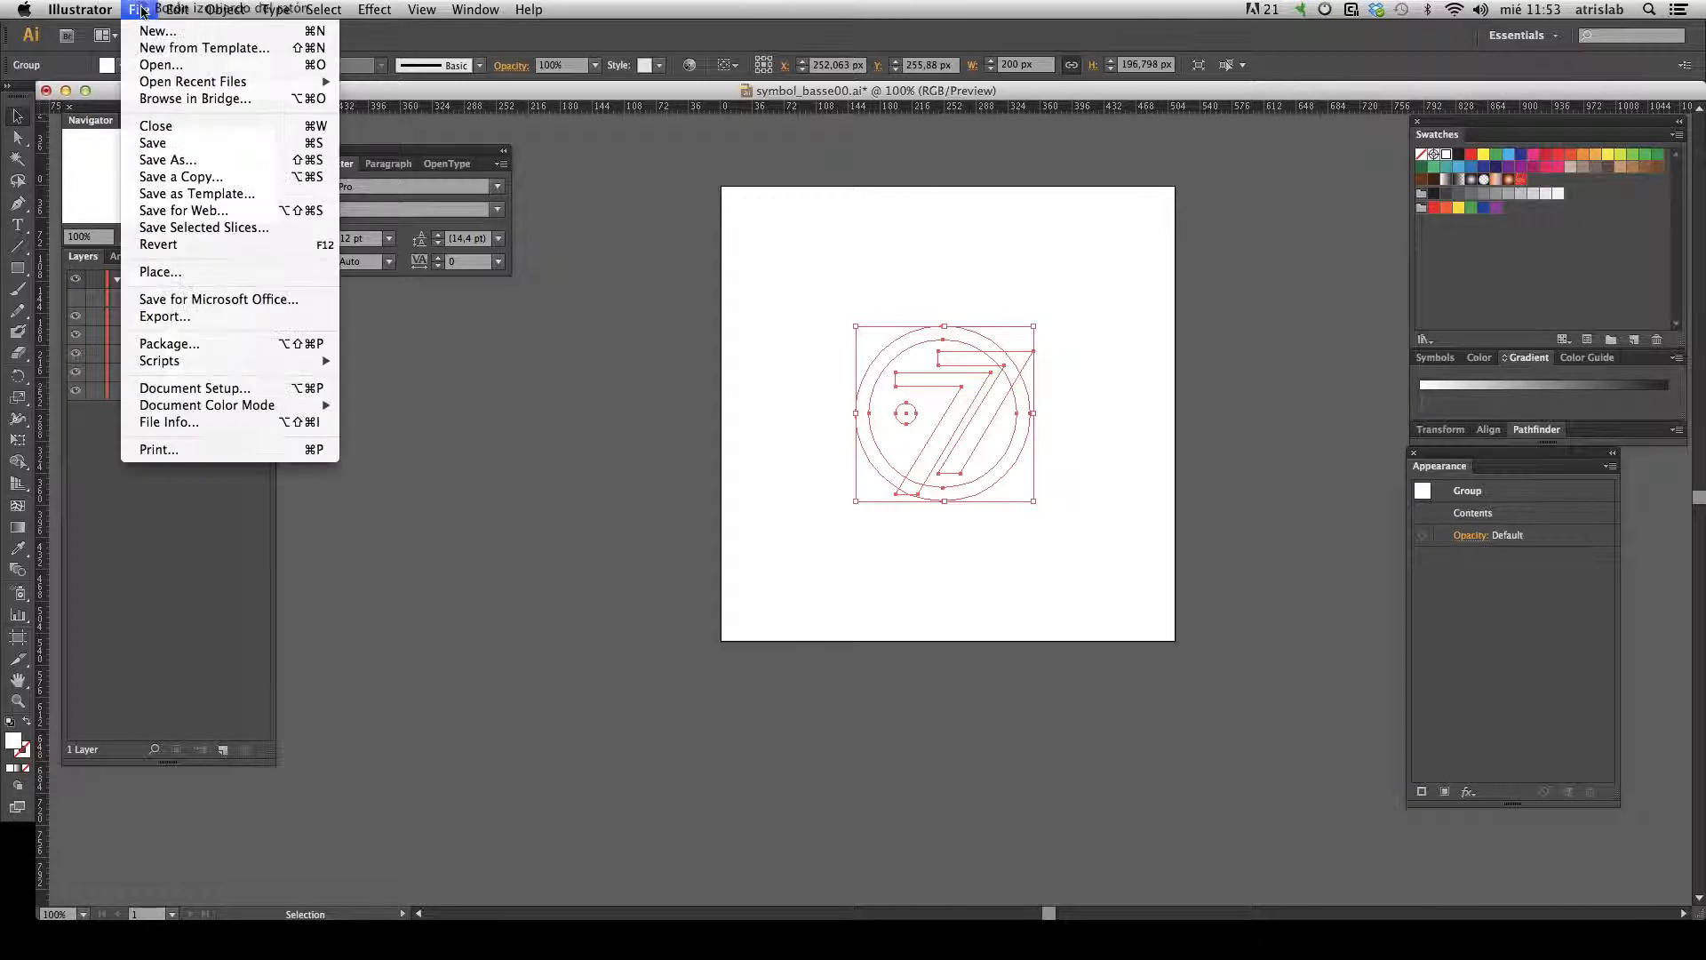
pyautogui.click(164, 160)
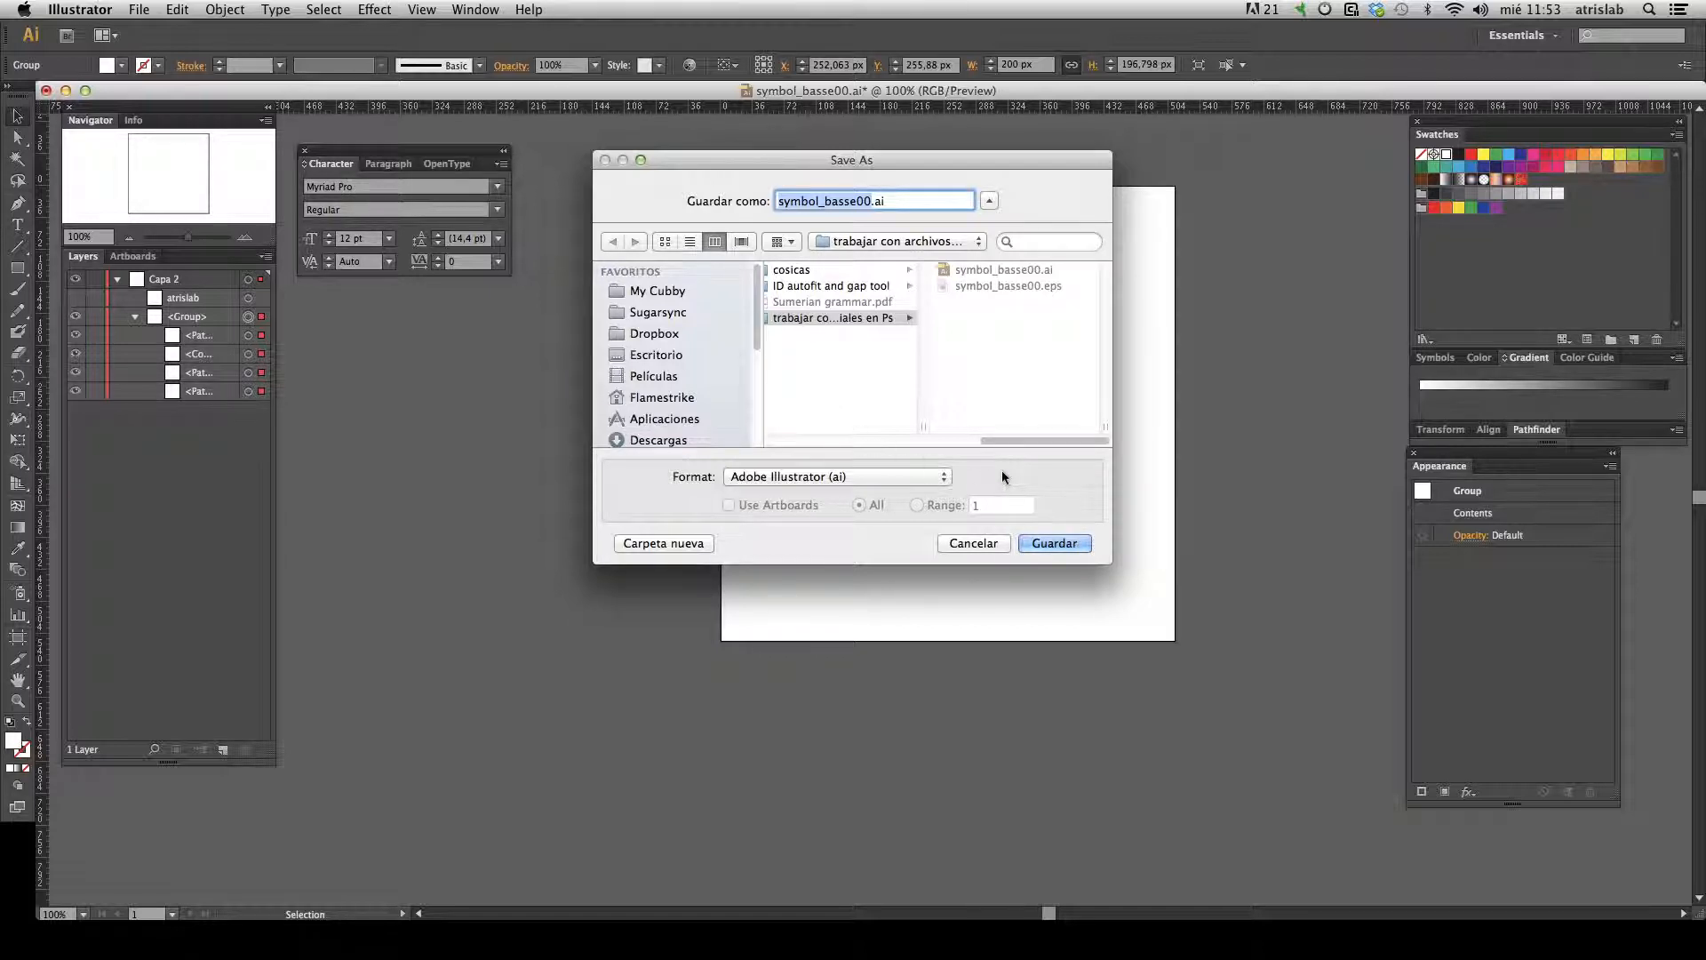
pyautogui.click(944, 478)
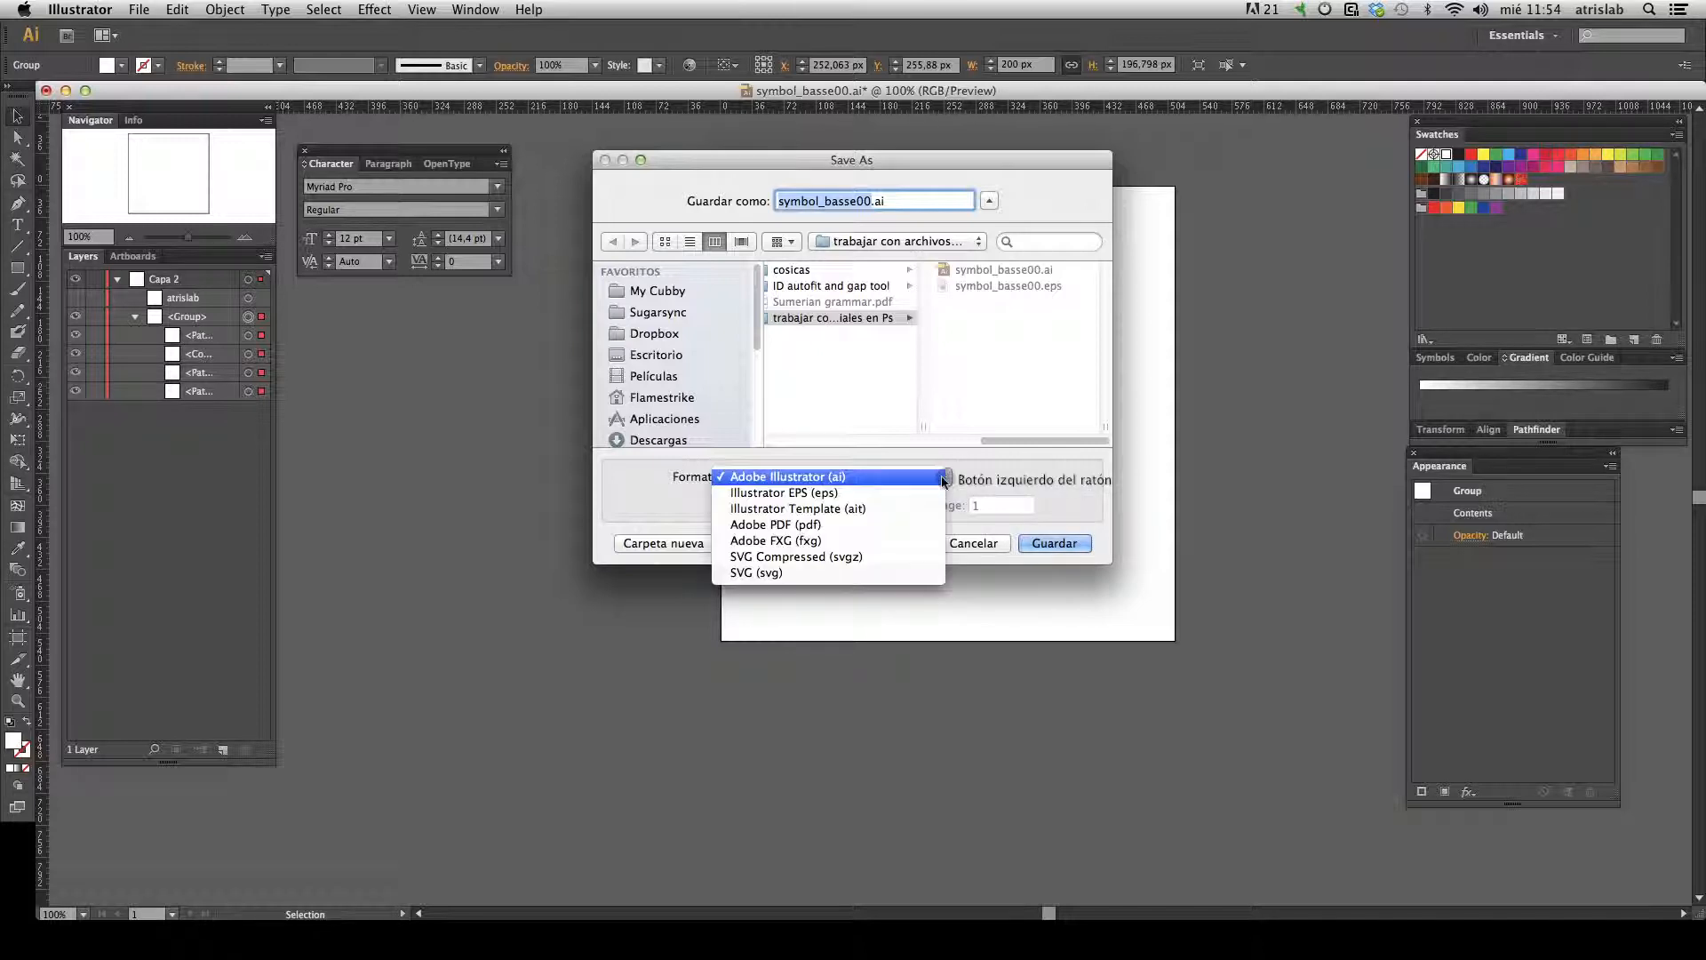
pyautogui.click(838, 494)
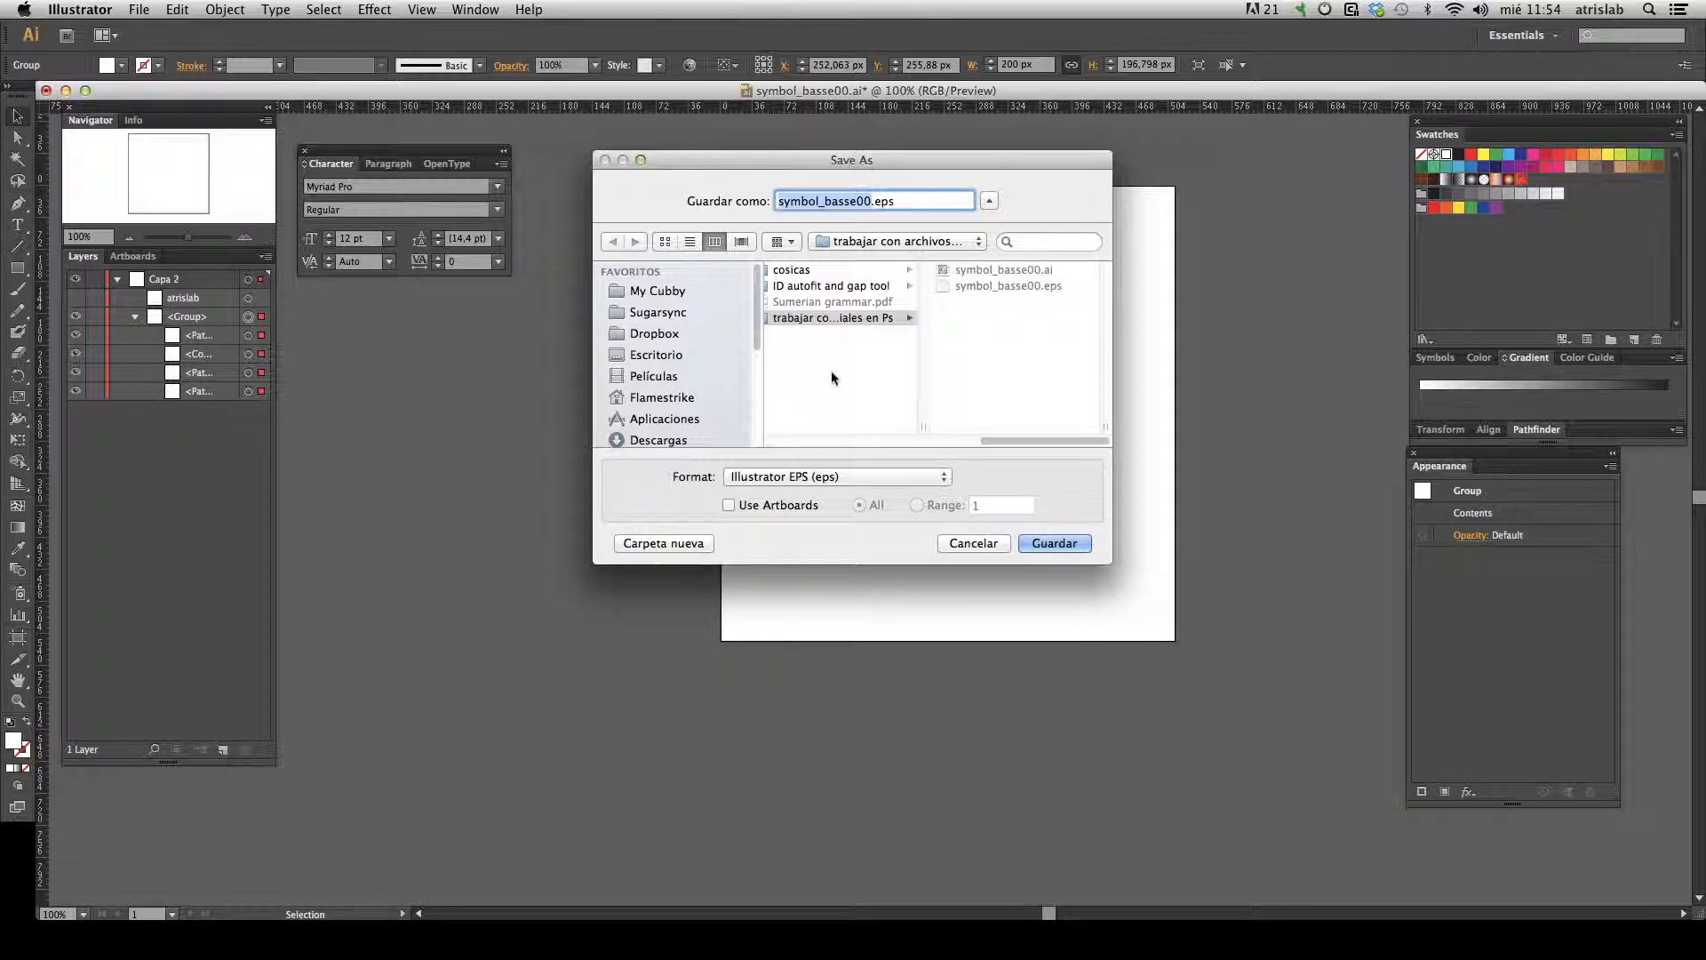
pyautogui.click(1052, 544)
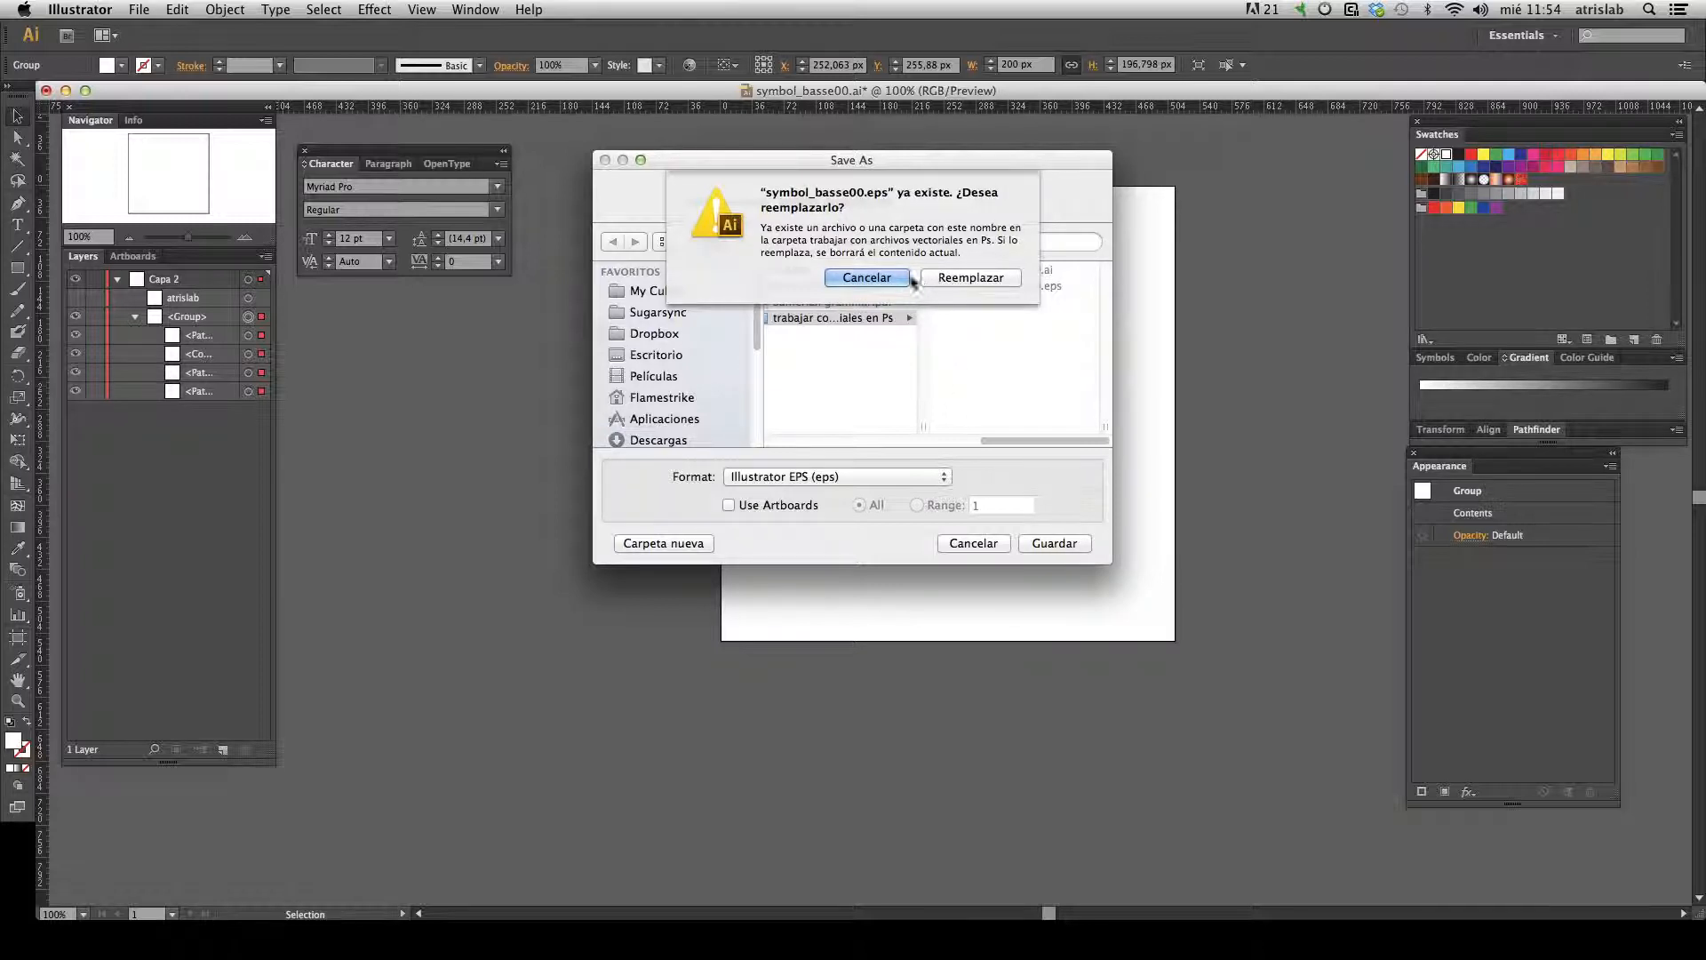
pyautogui.click(866, 277)
pyautogui.click(870, 201)
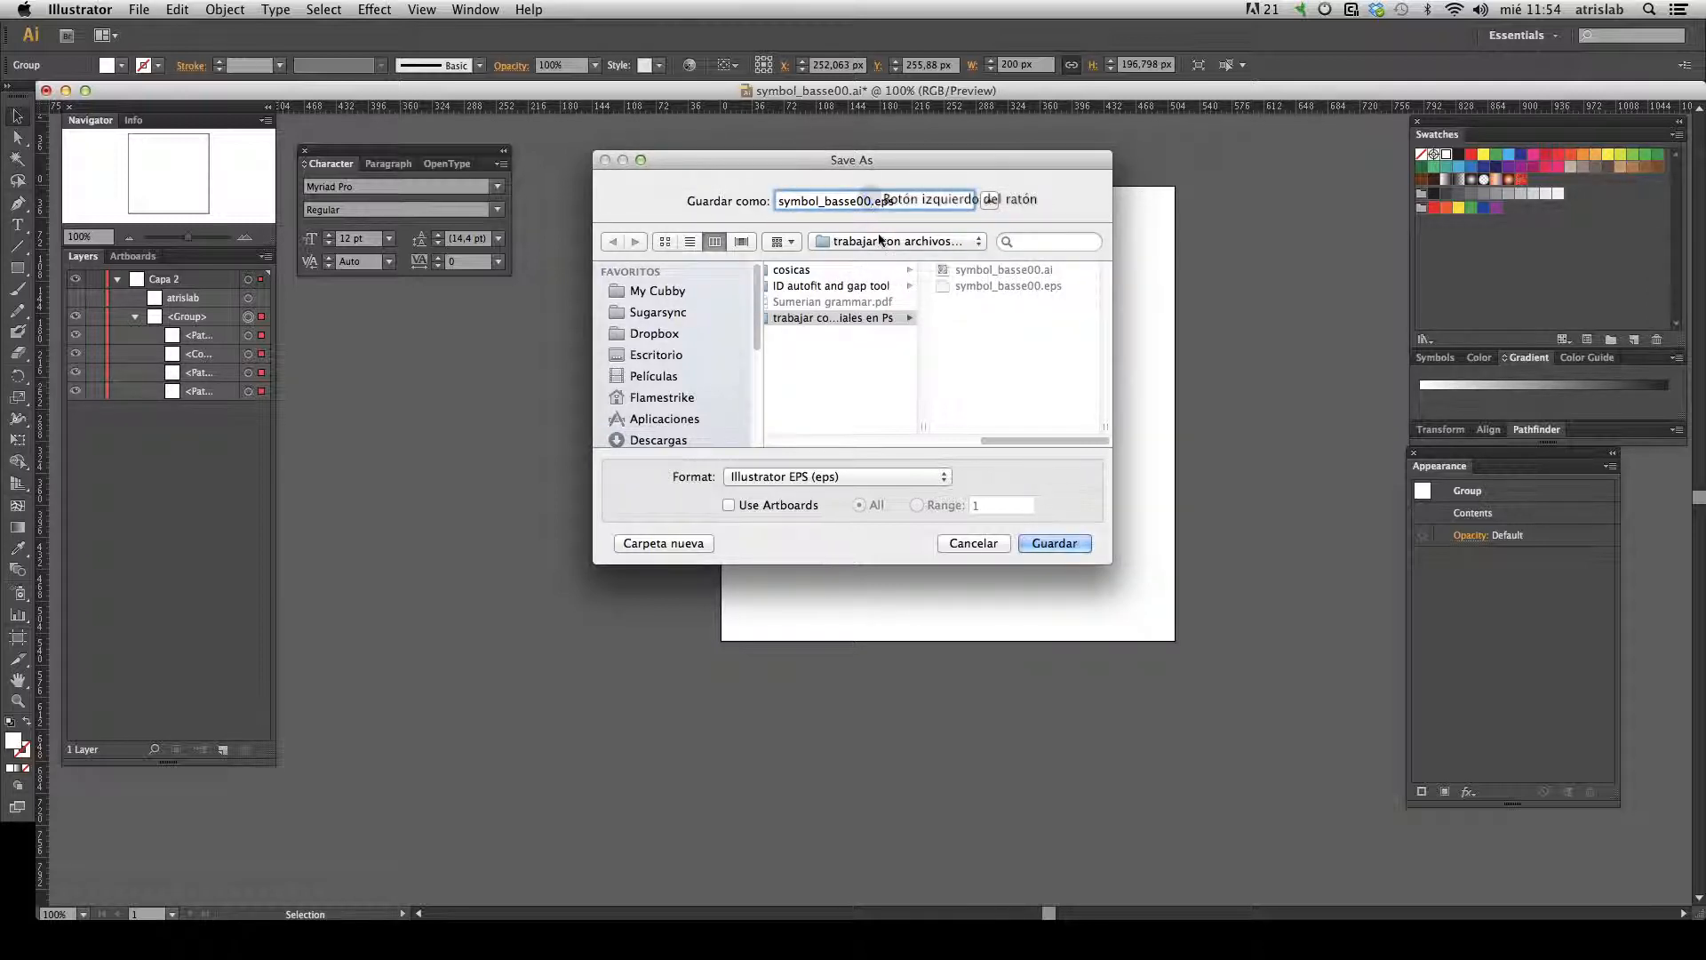
pyautogui.press('BackSpace')
pyautogui.write('1')
pyautogui.press('Return')
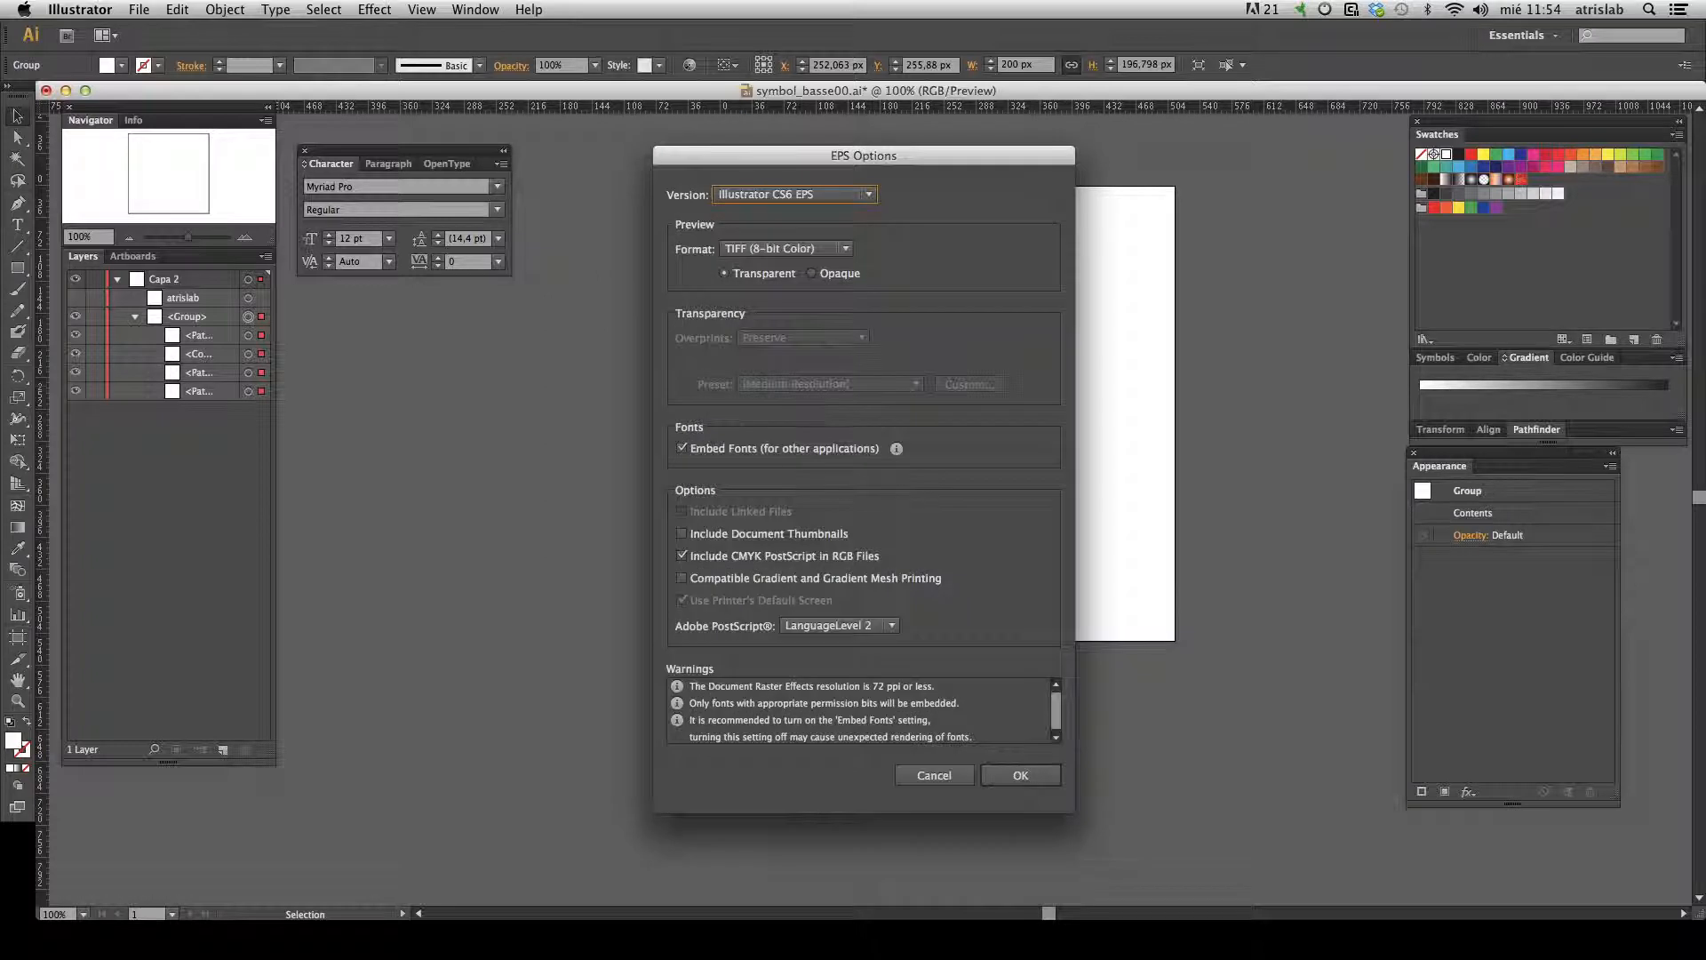
pyautogui.press('Return')
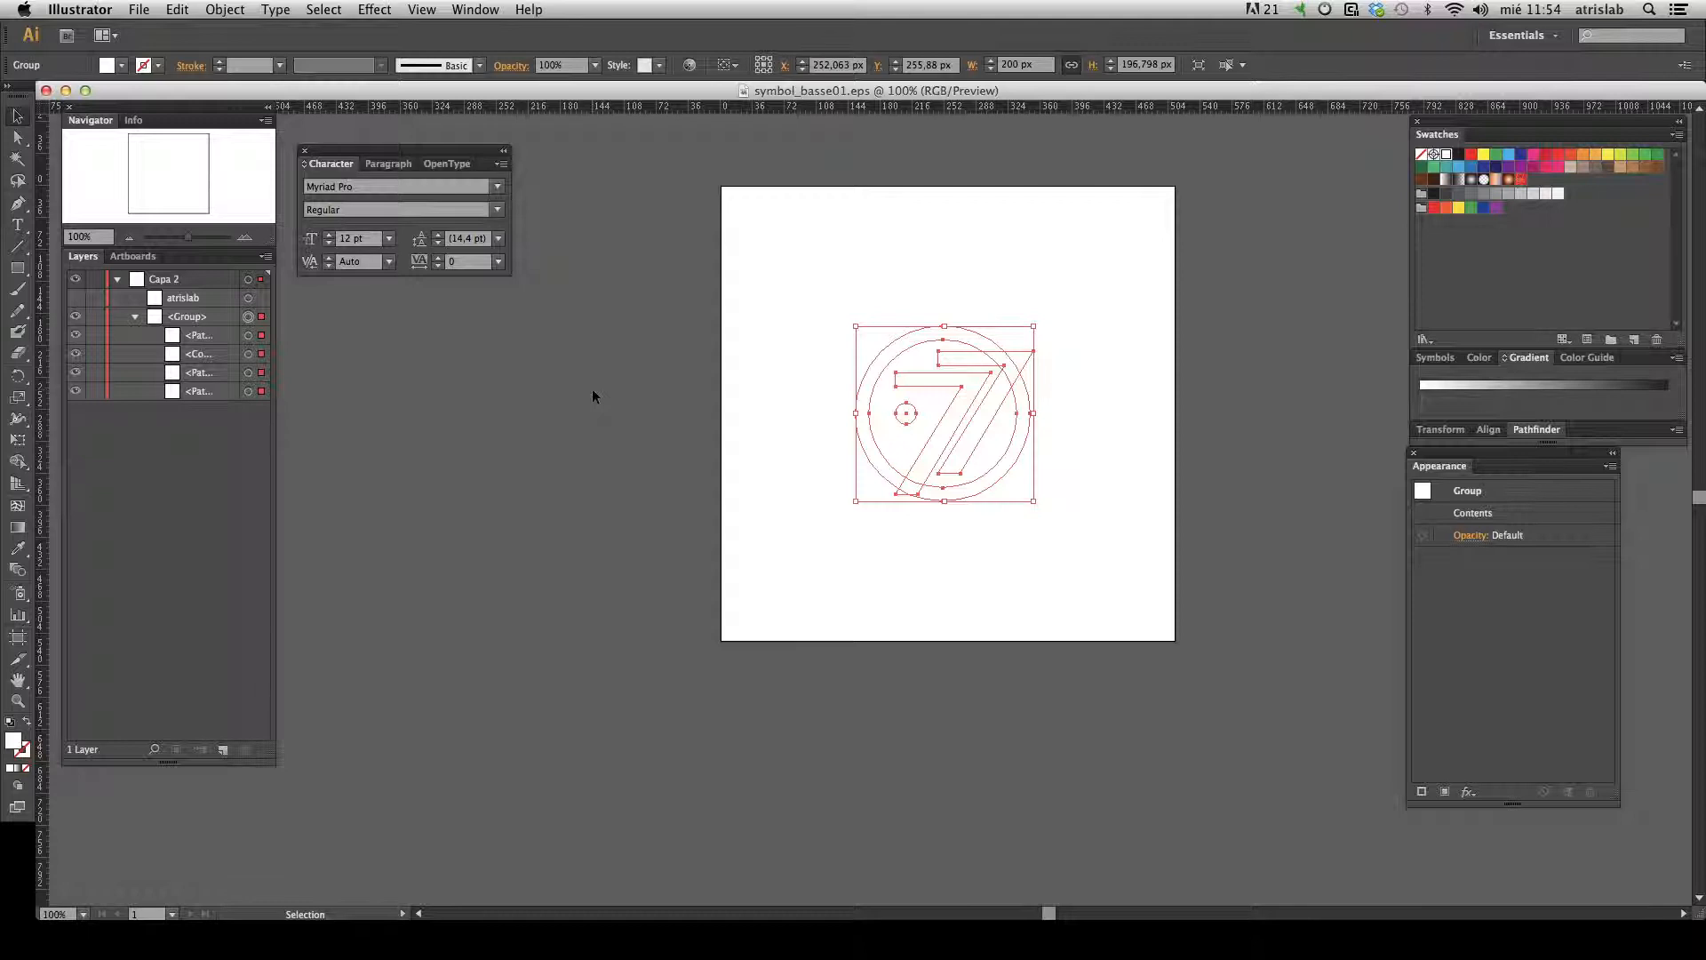
# - Switch to Photoshop and place symbol_basse01.eps in wallpaper01.psd, accepting its default size and centred position
pyautogui.press('a')
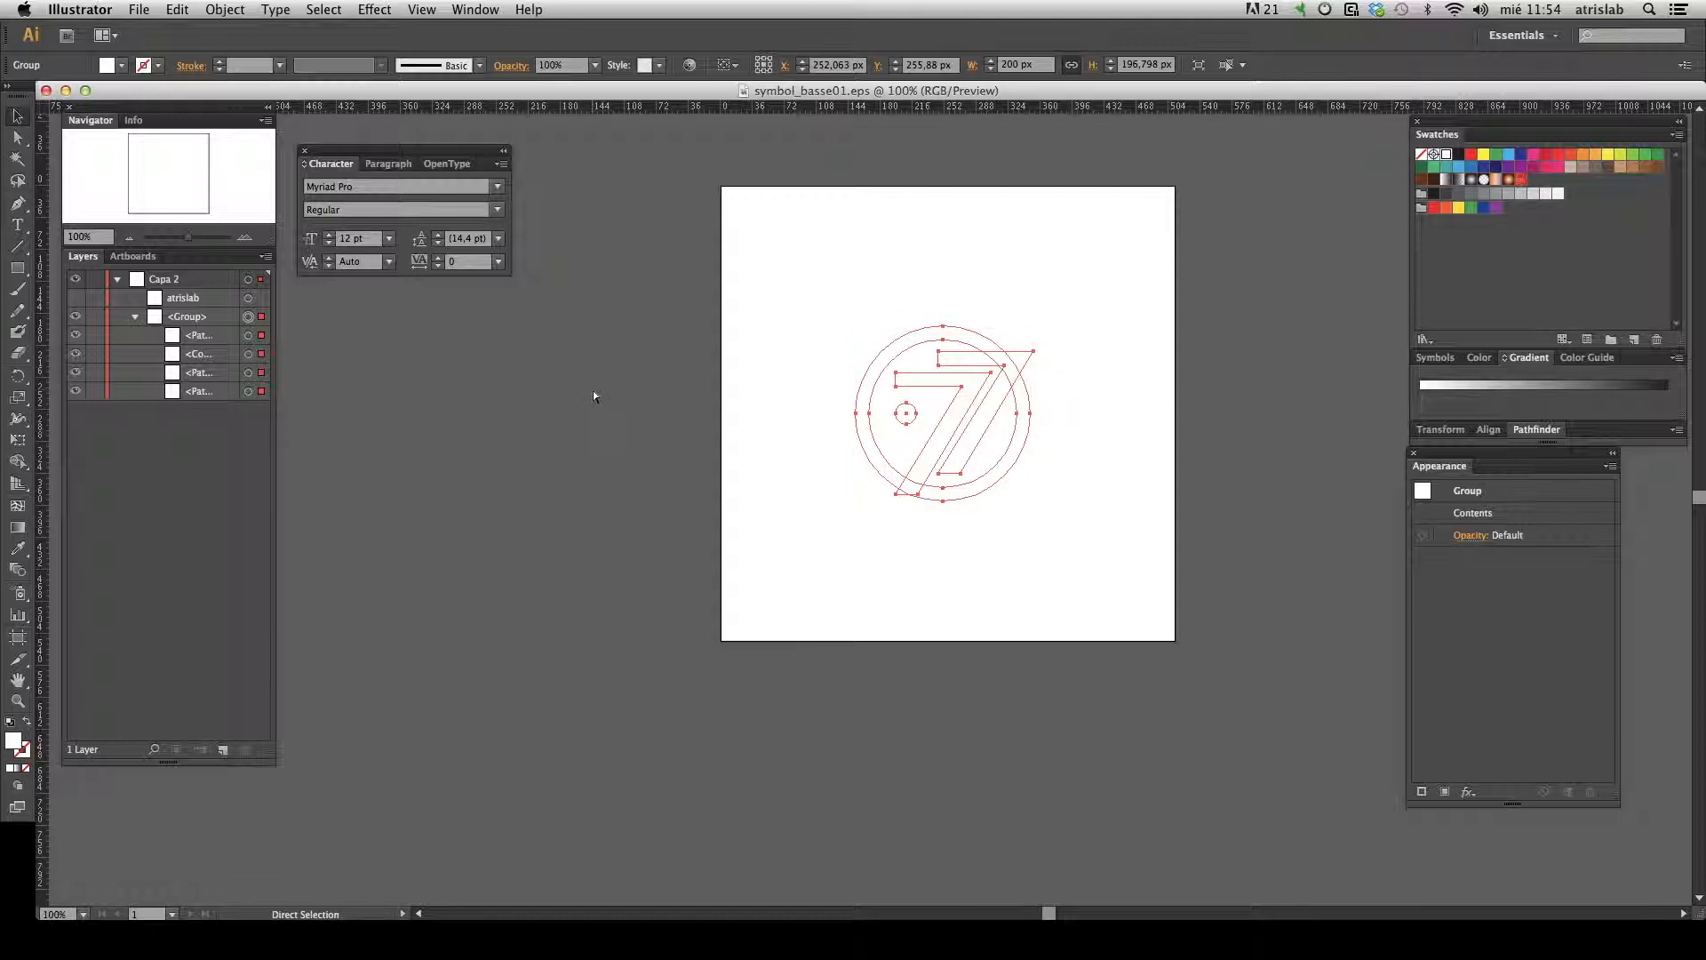
pyautogui.press('ctrl+super+h')
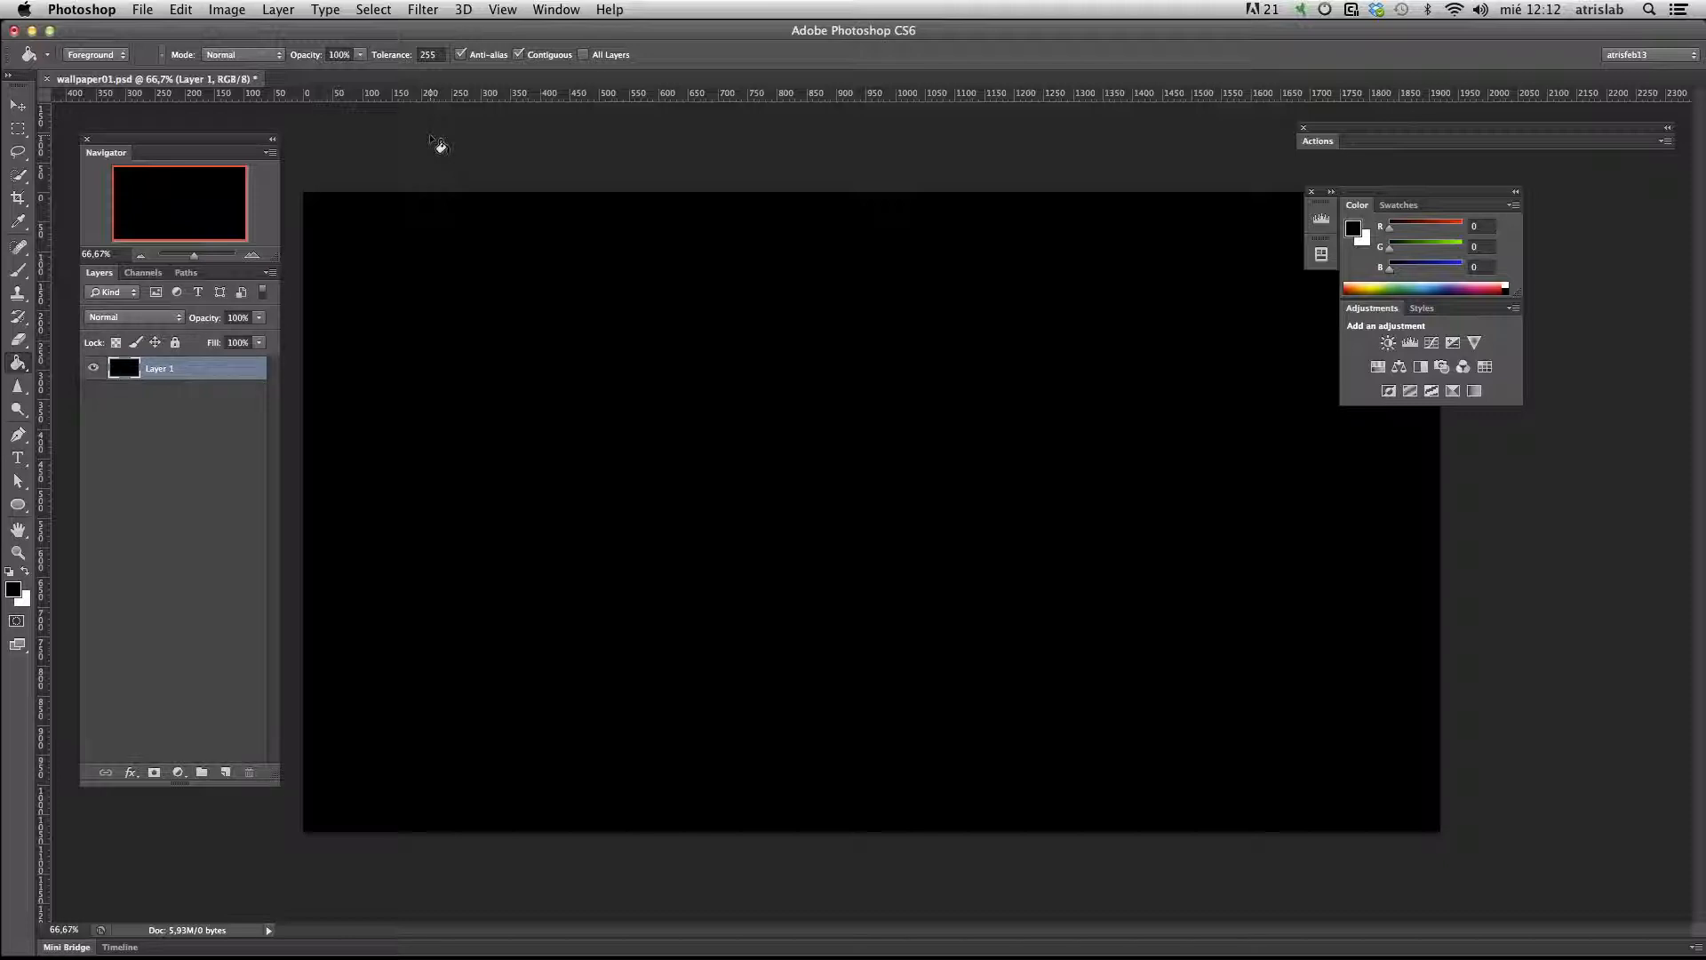
pyautogui.click(143, 10)
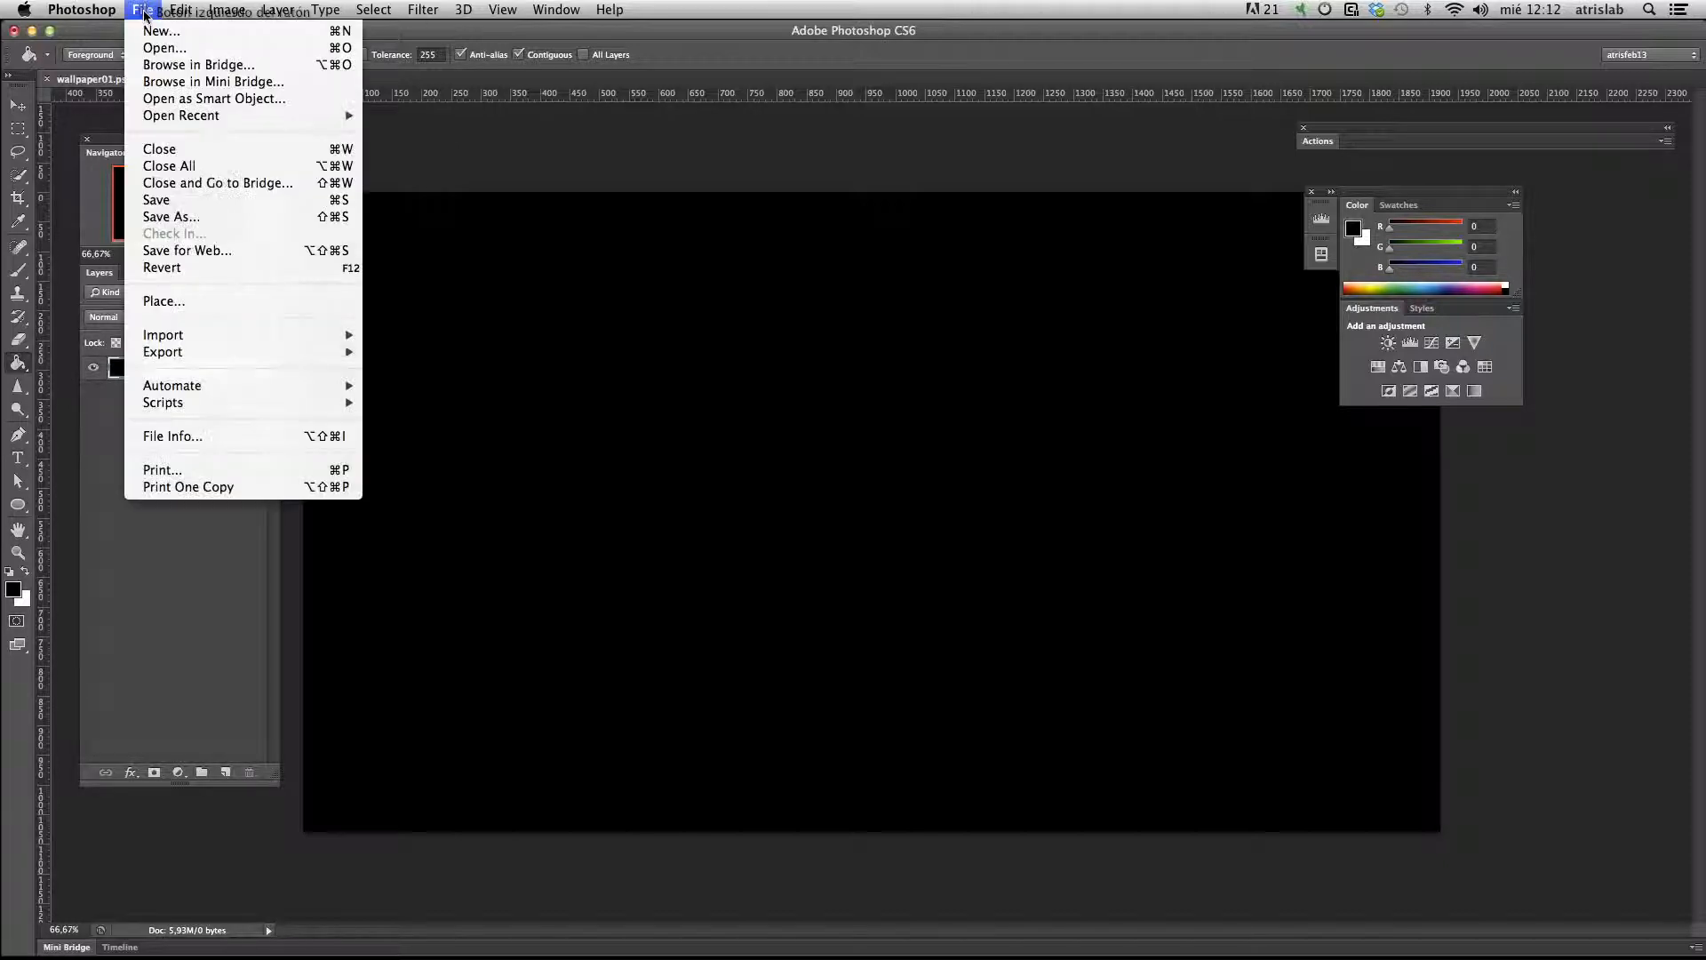
pyautogui.click(148, 11)
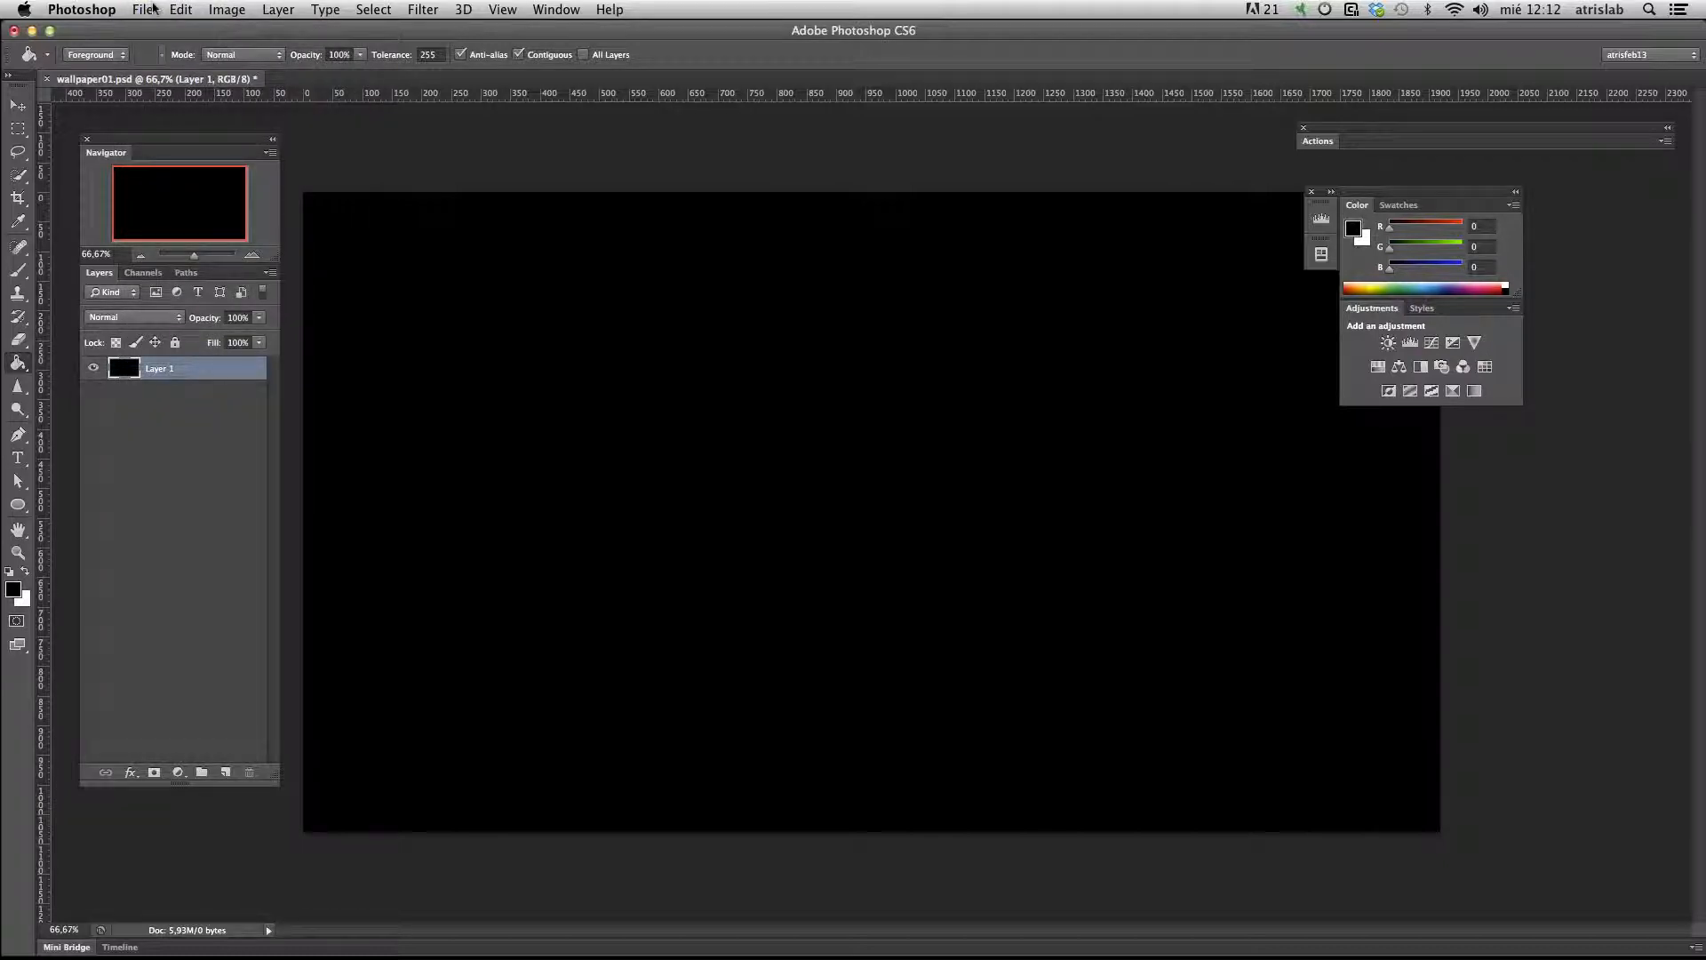
pyautogui.click(150, 11)
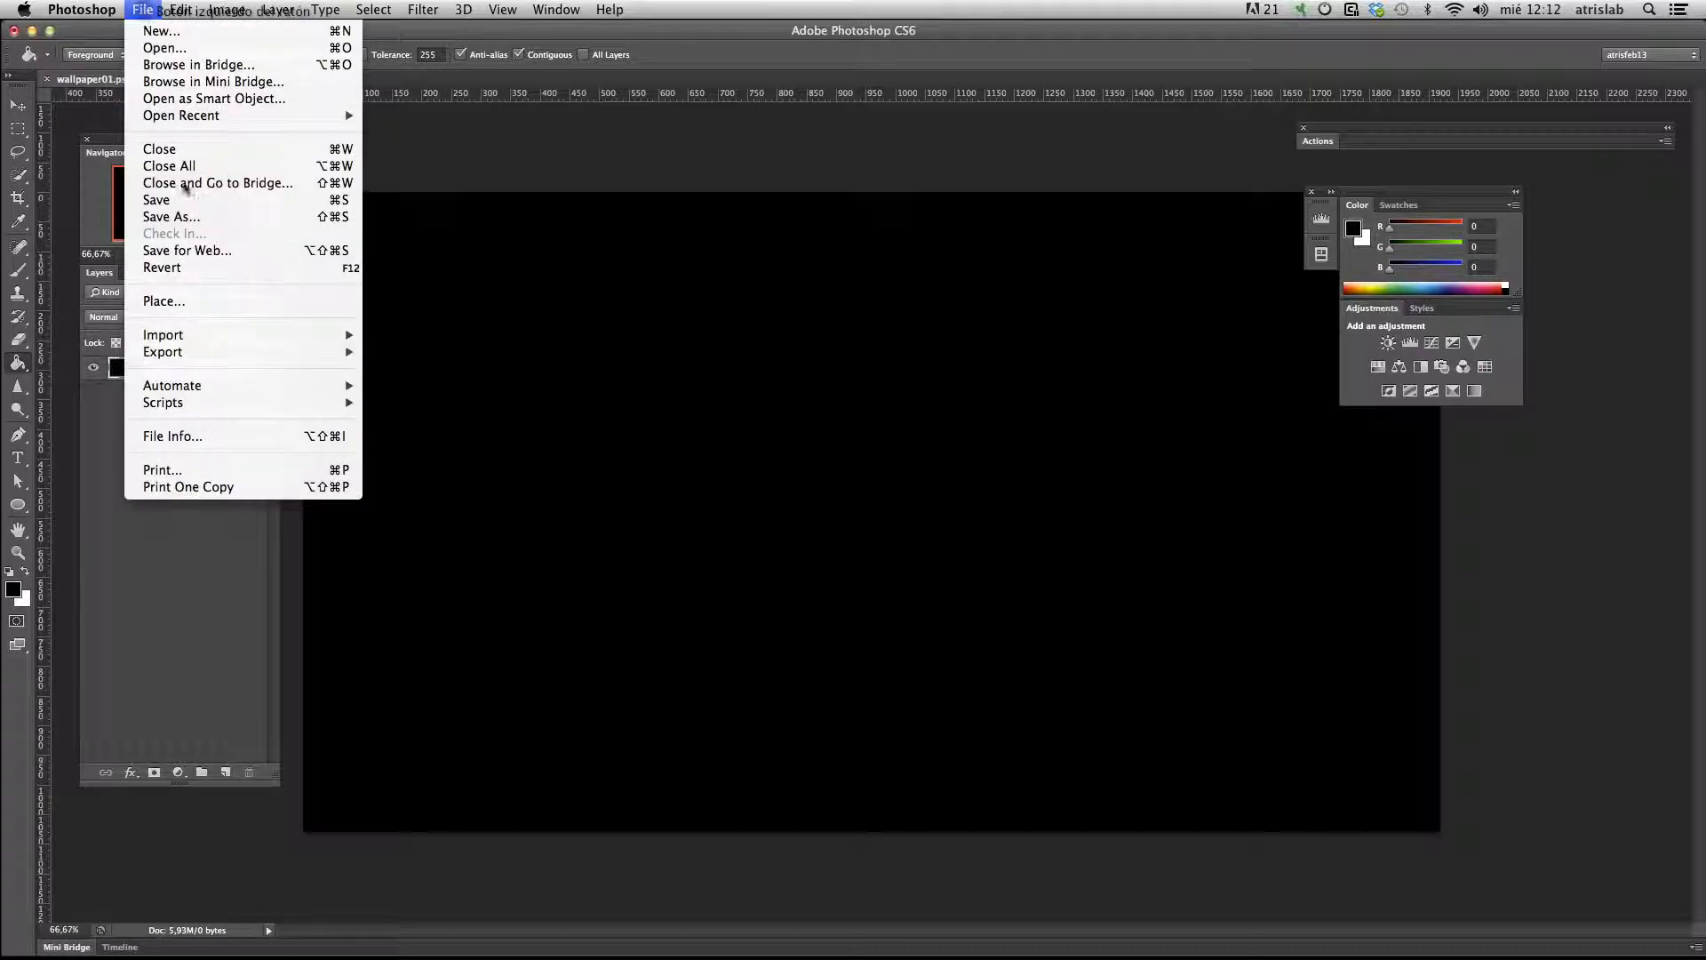
pyautogui.click(223, 305)
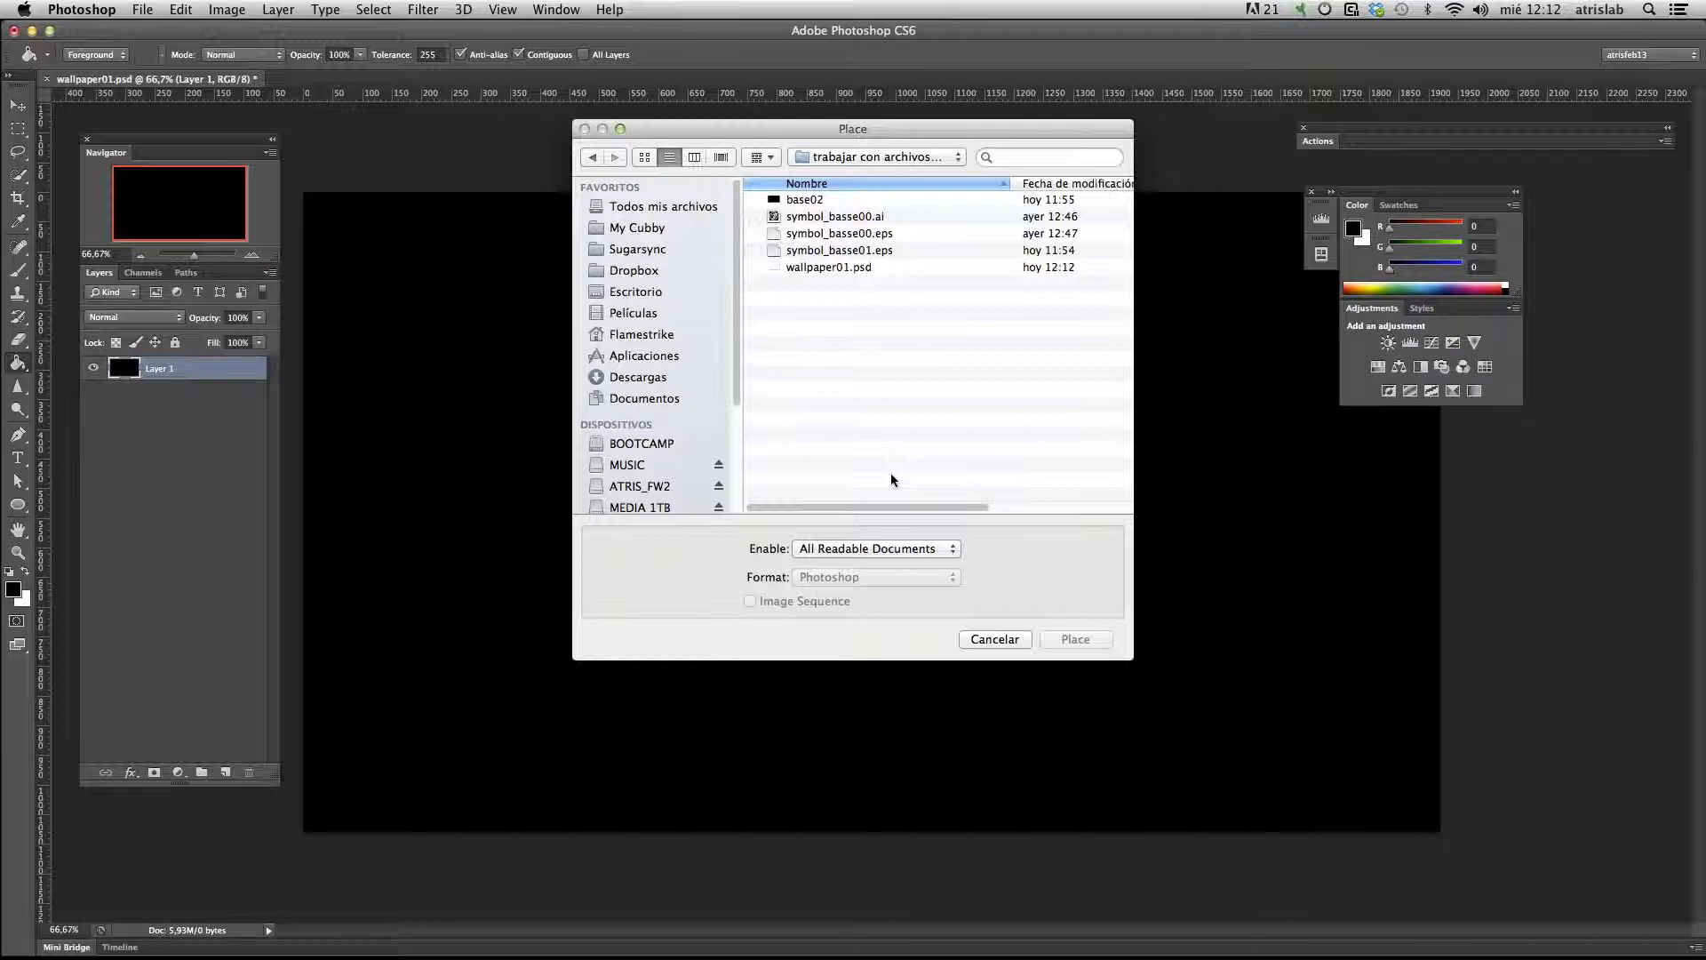
pyautogui.click(797, 252)
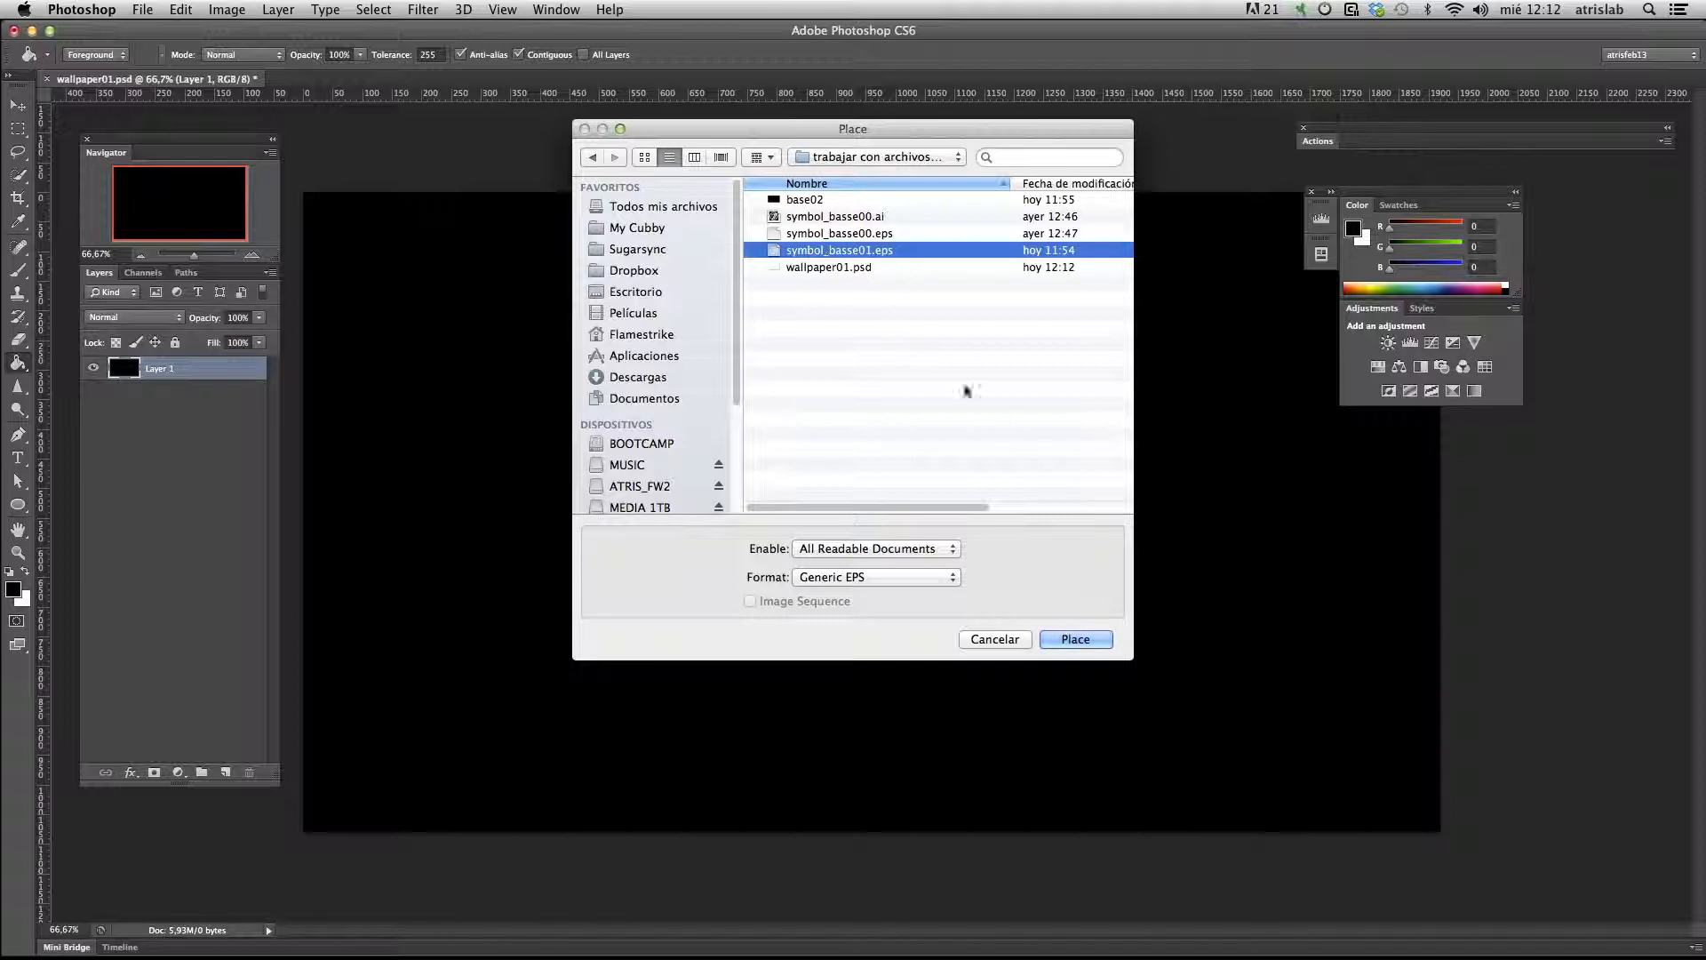
pyautogui.click(1072, 639)
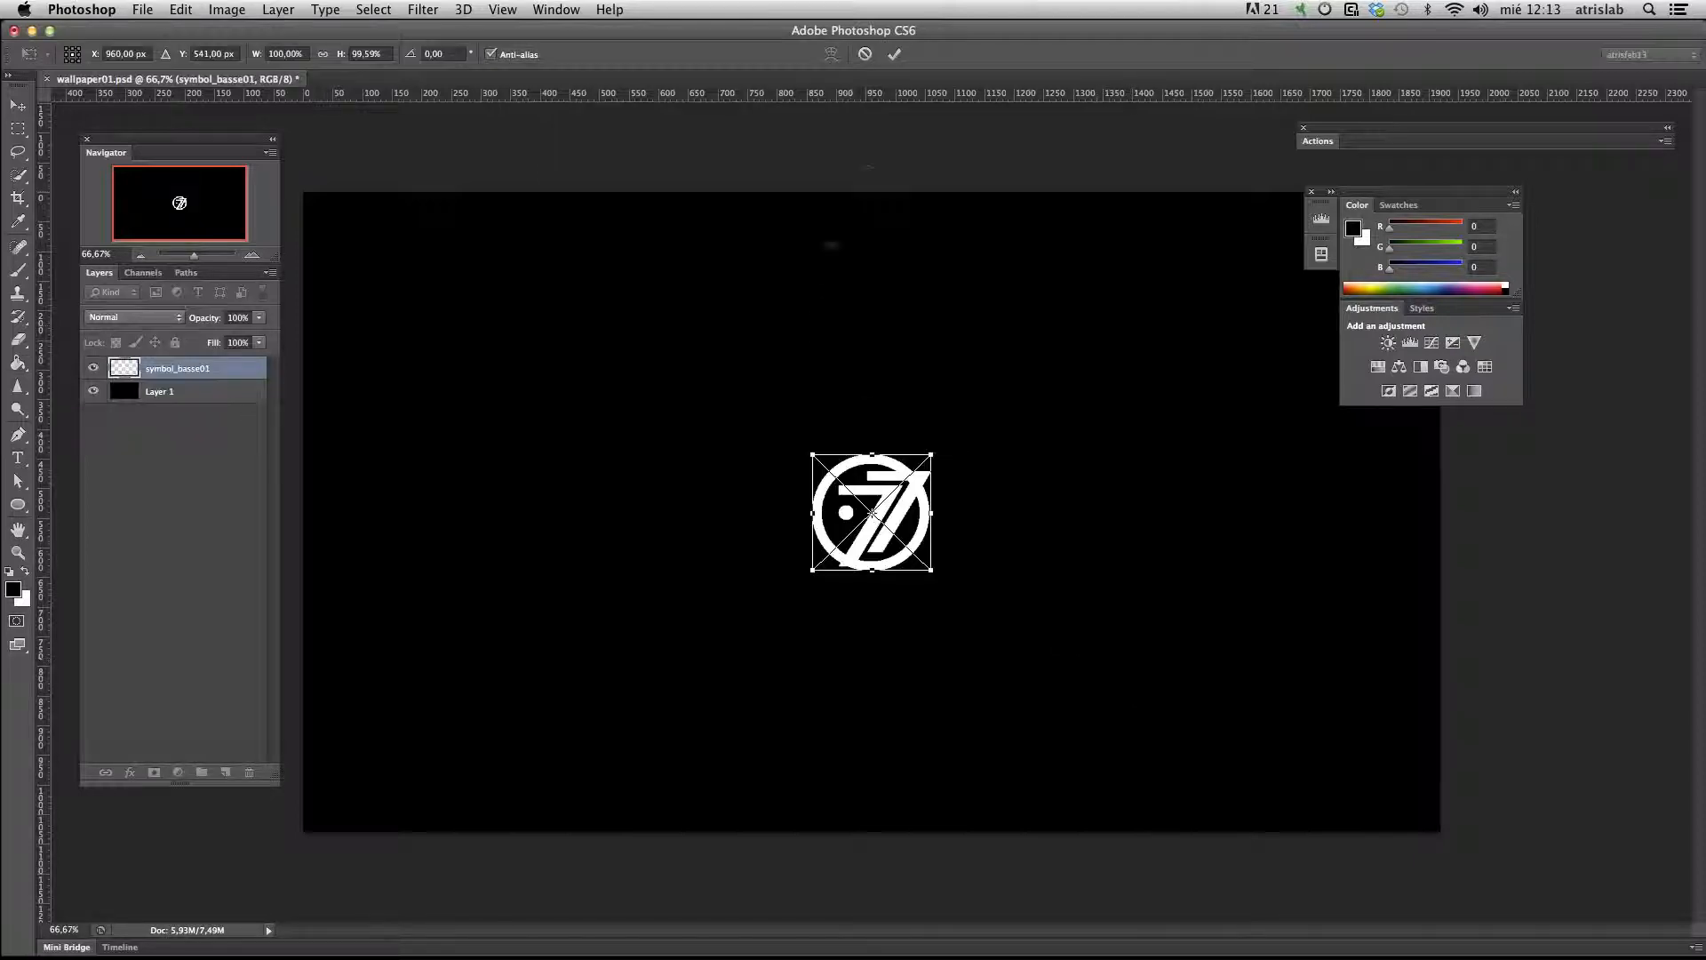
pyautogui.click(893, 54)
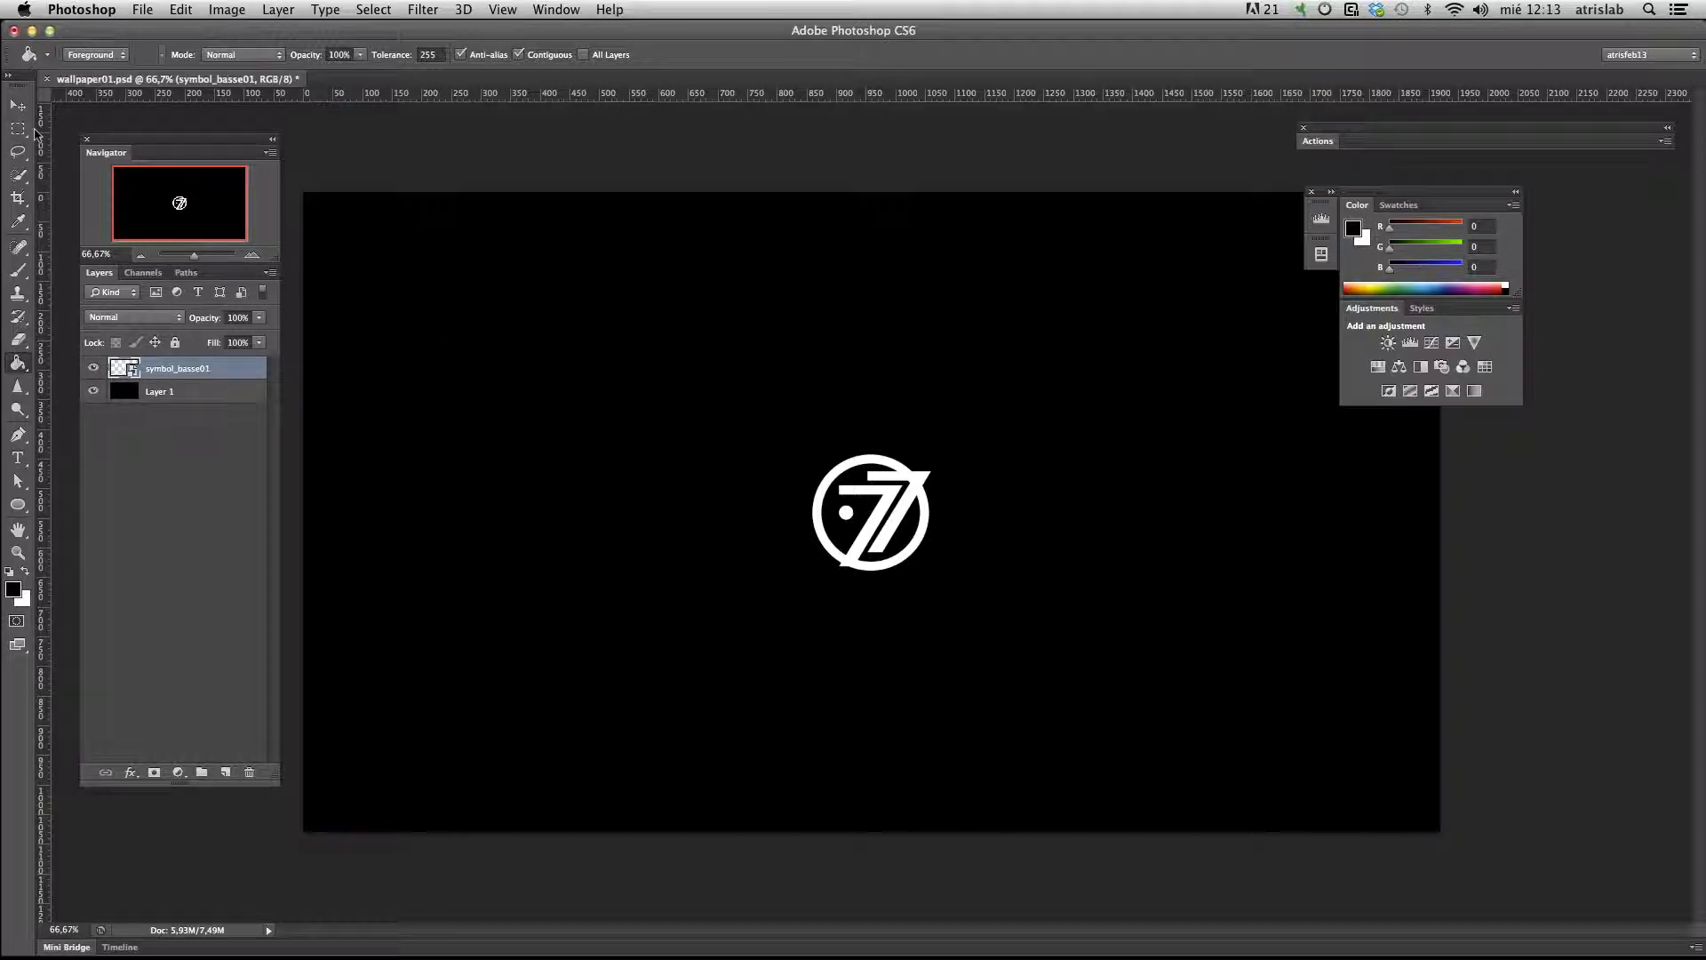
# - Marquee-select the area around the placed logo, check the selection's width and height in the Info readout, and deselect
pyautogui.click(16, 129)
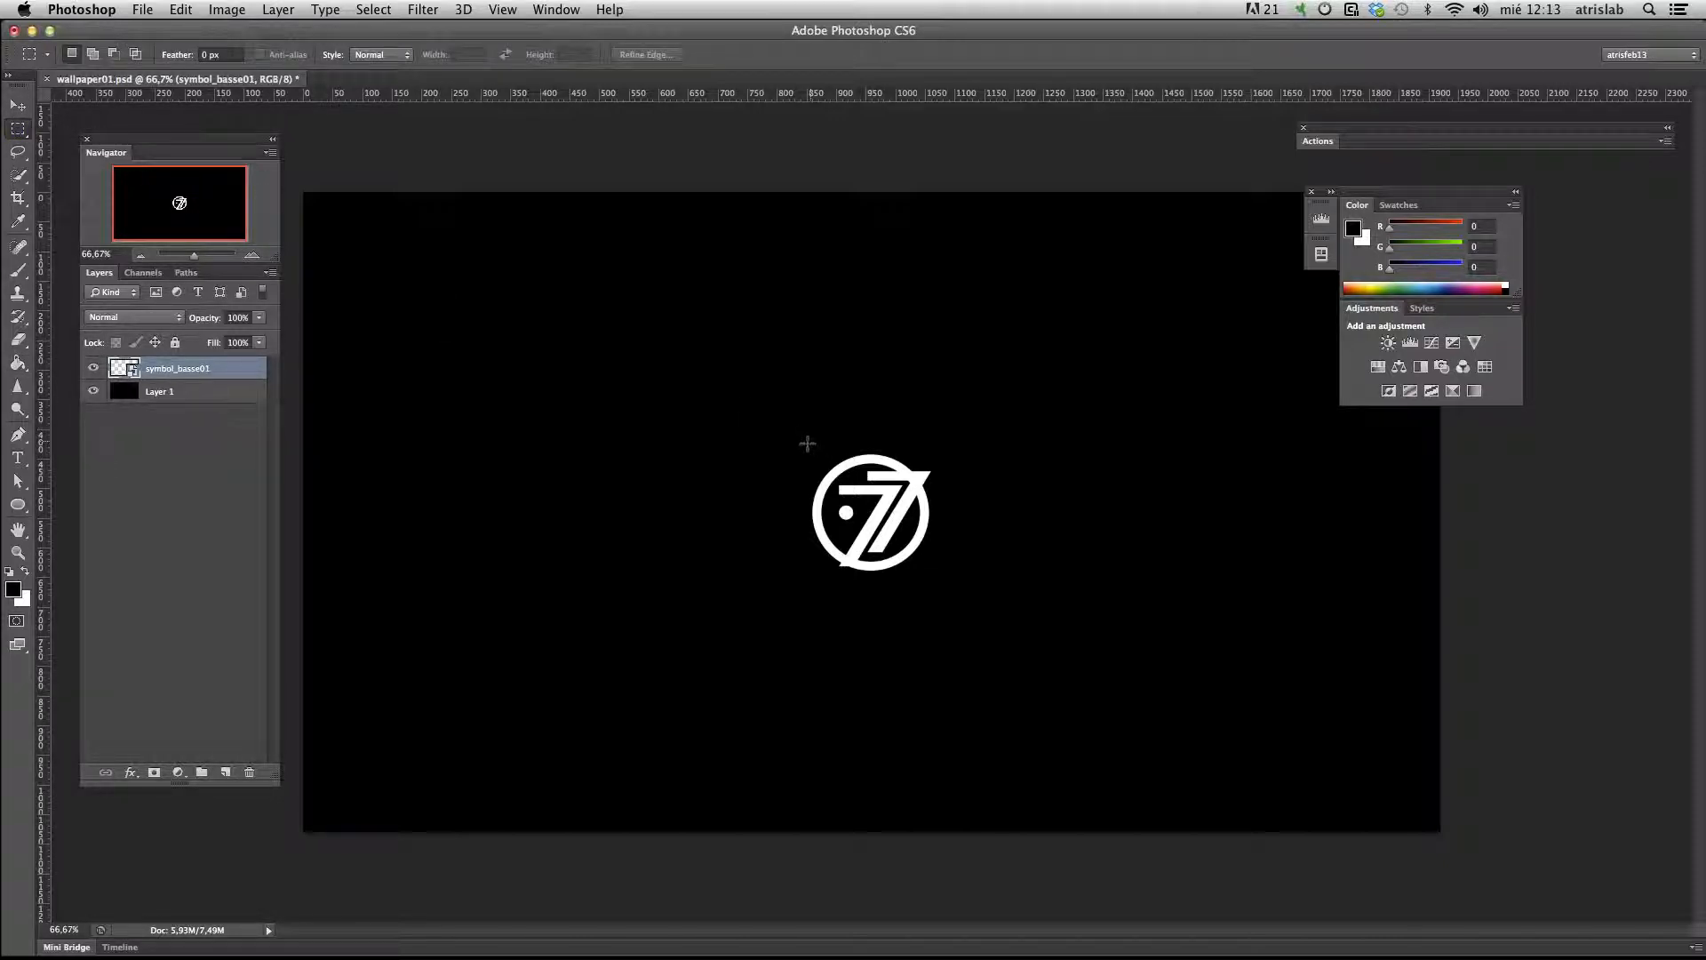
pyautogui.moveTo(804, 445); pyautogui.dragTo(938, 577)
pyautogui.click(555, 10)
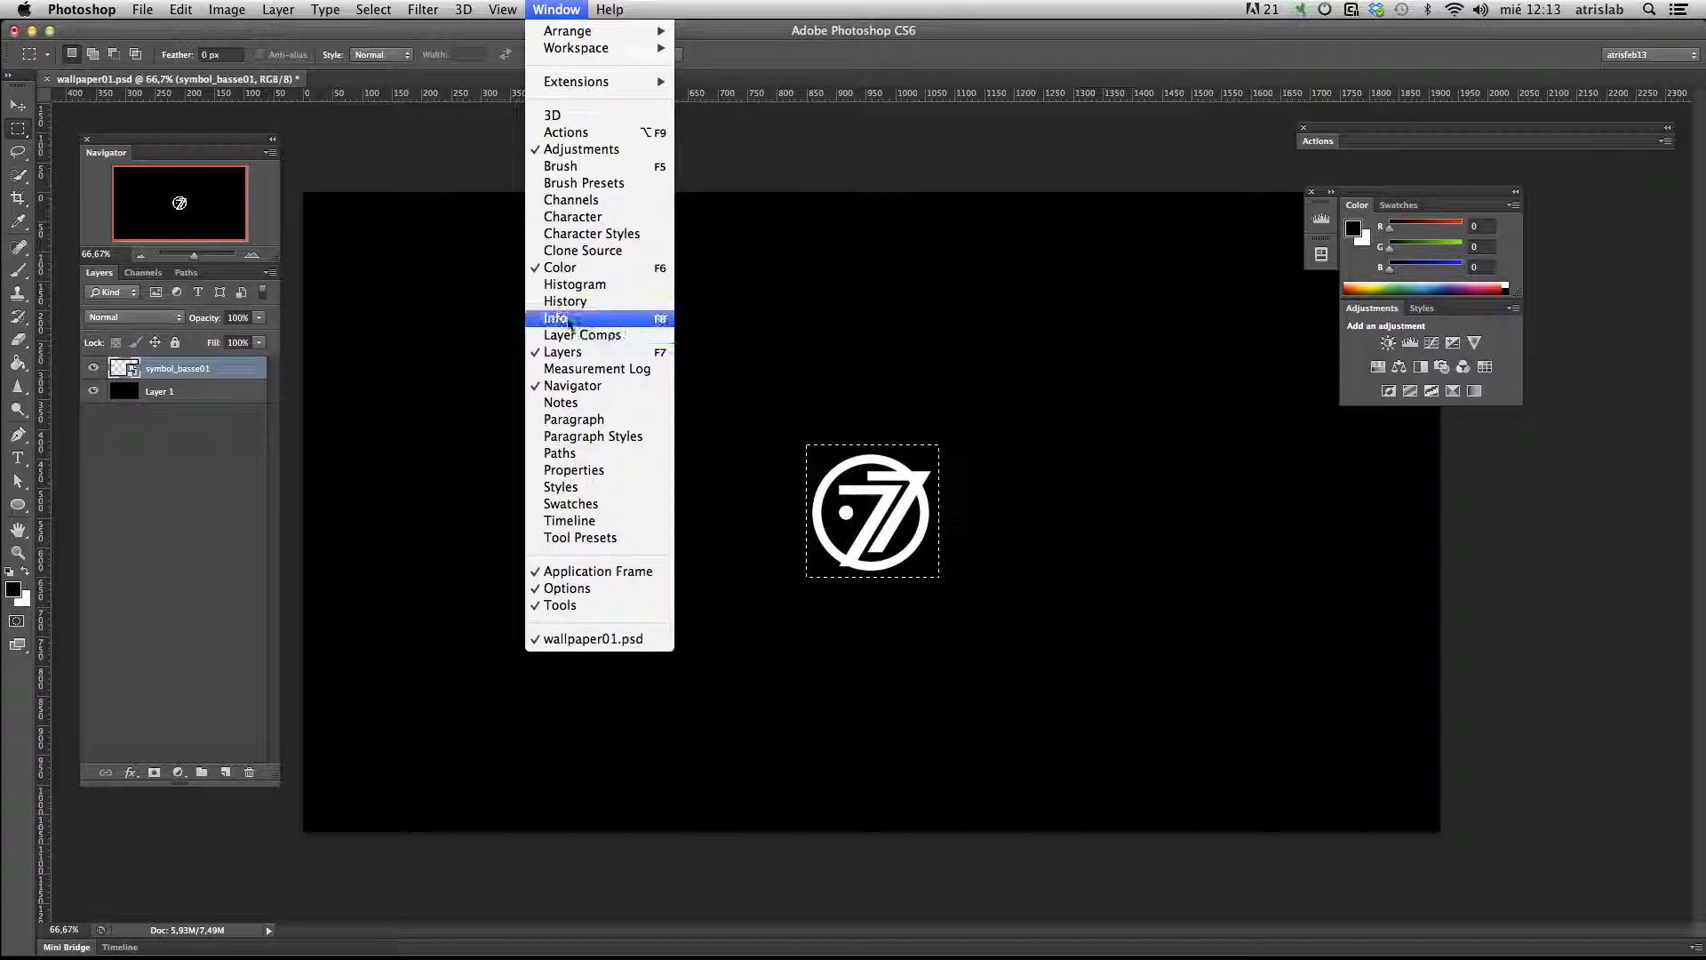
pyautogui.click(633, 321)
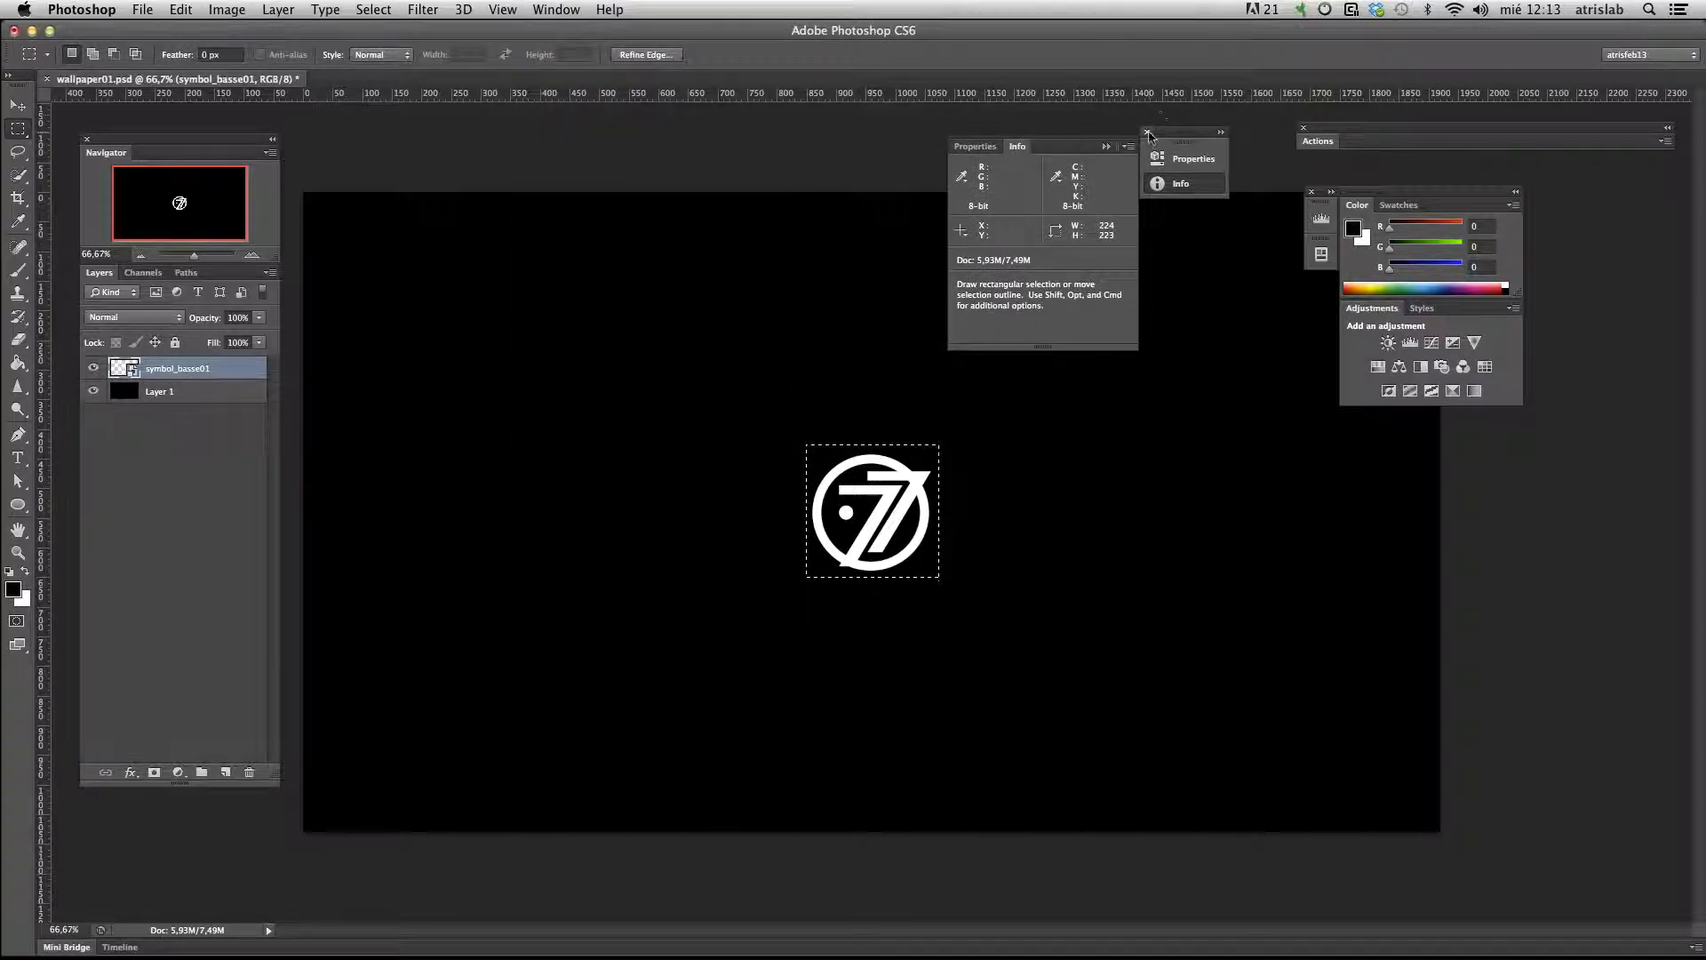
pyautogui.click(1147, 133)
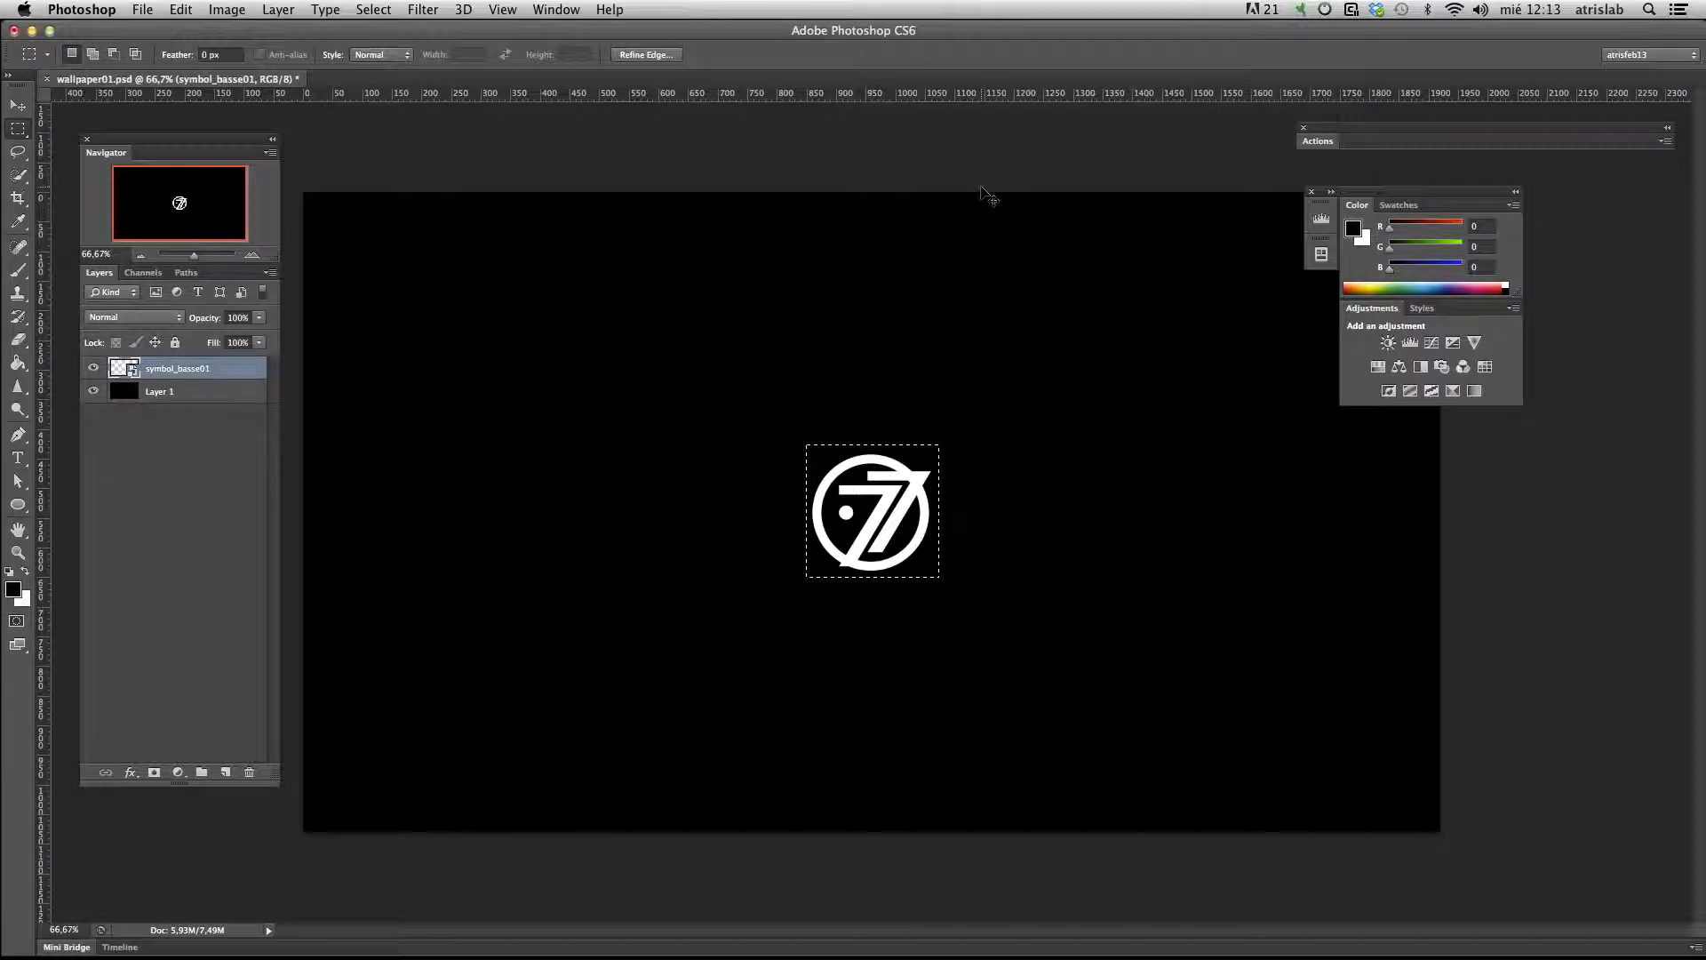
pyautogui.press('super+d')
# - Move the placed logo from the canvas centre to the upper-left area of the wallpaper and inspect it at 100% zoom
pyautogui.click(19, 107)
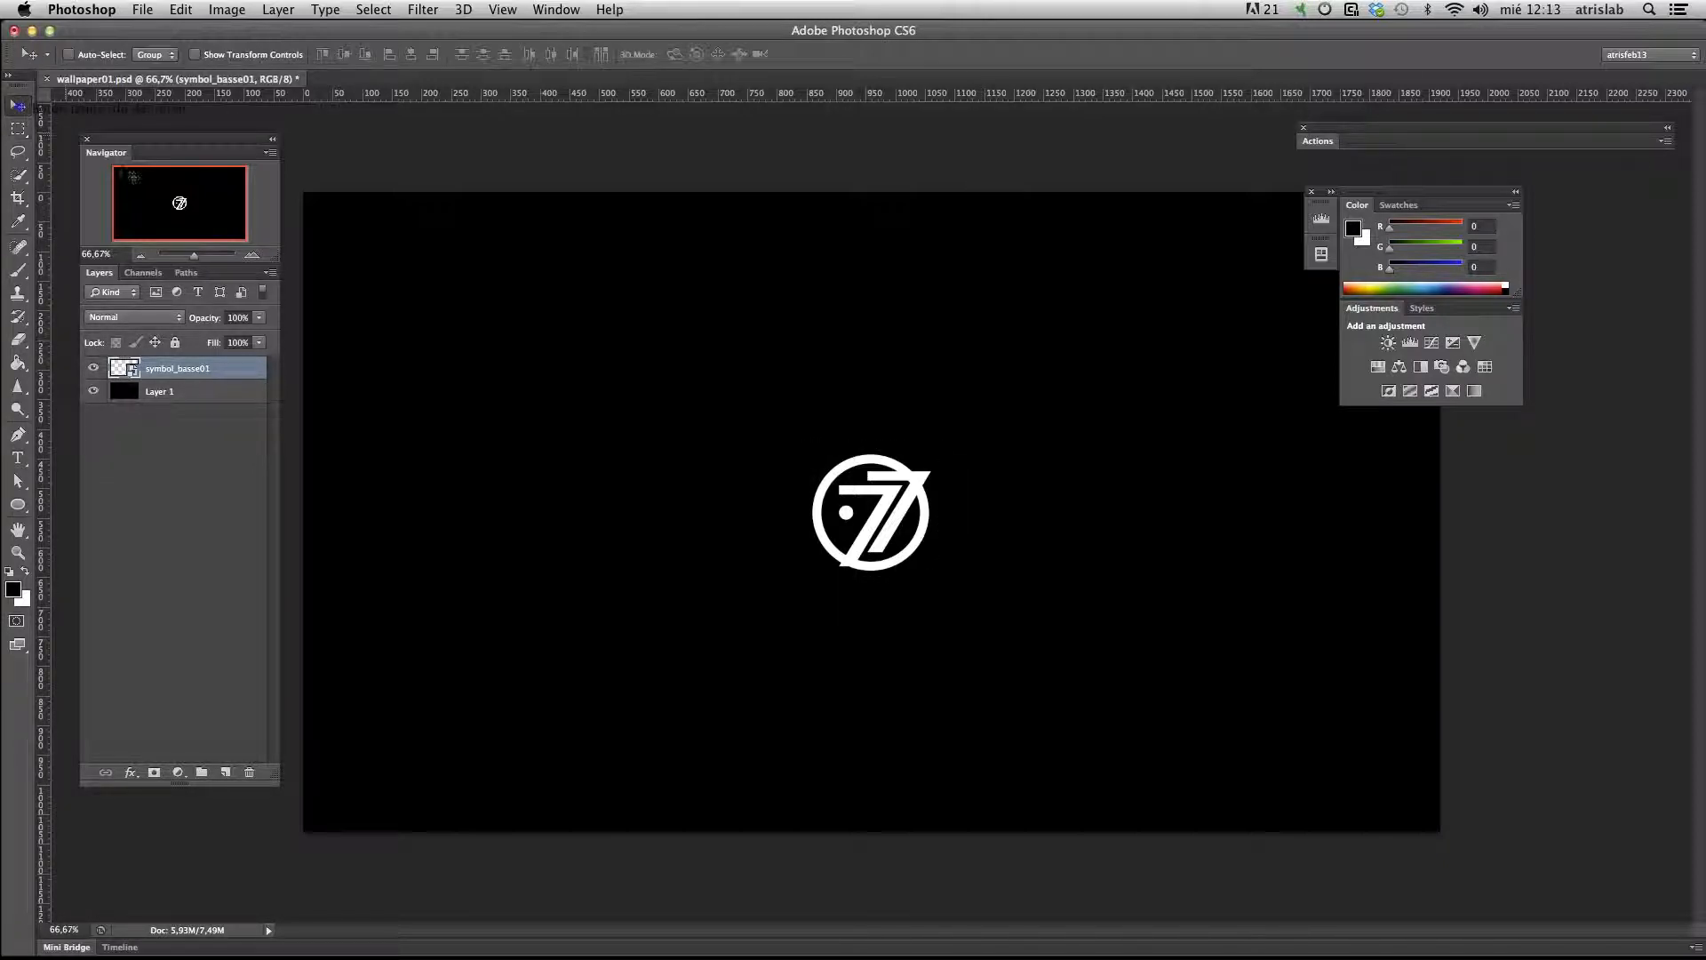
pyautogui.moveTo(892, 514); pyautogui.dragTo(450, 261)
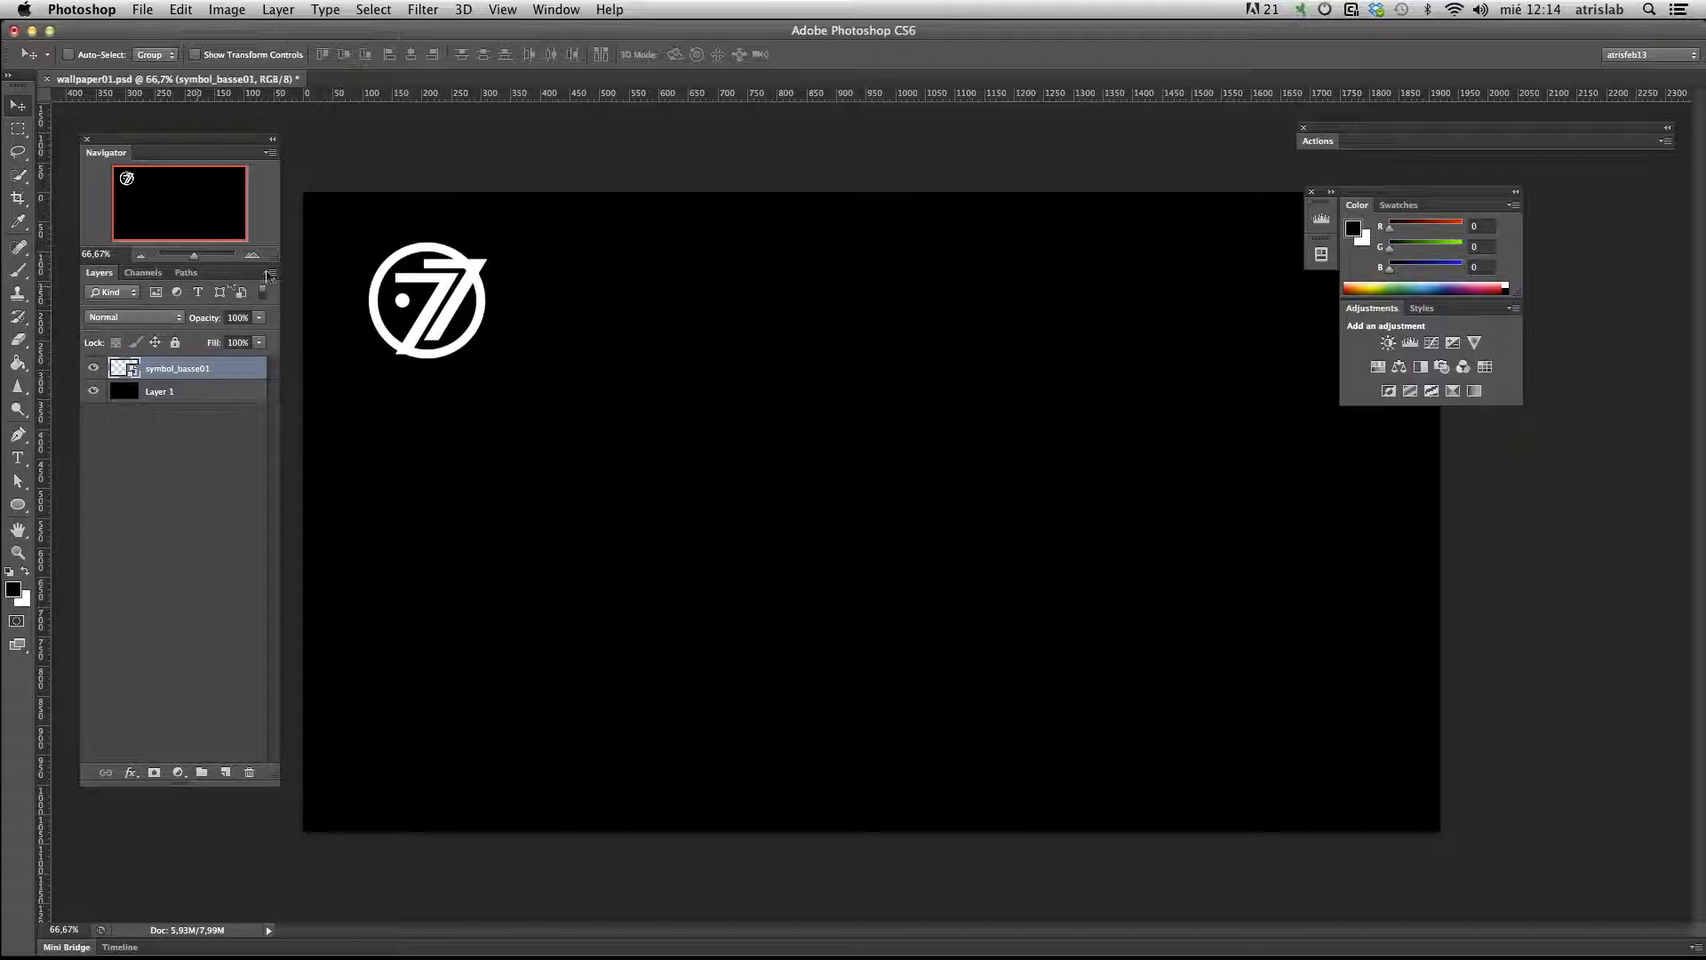
pyautogui.click(253, 255)
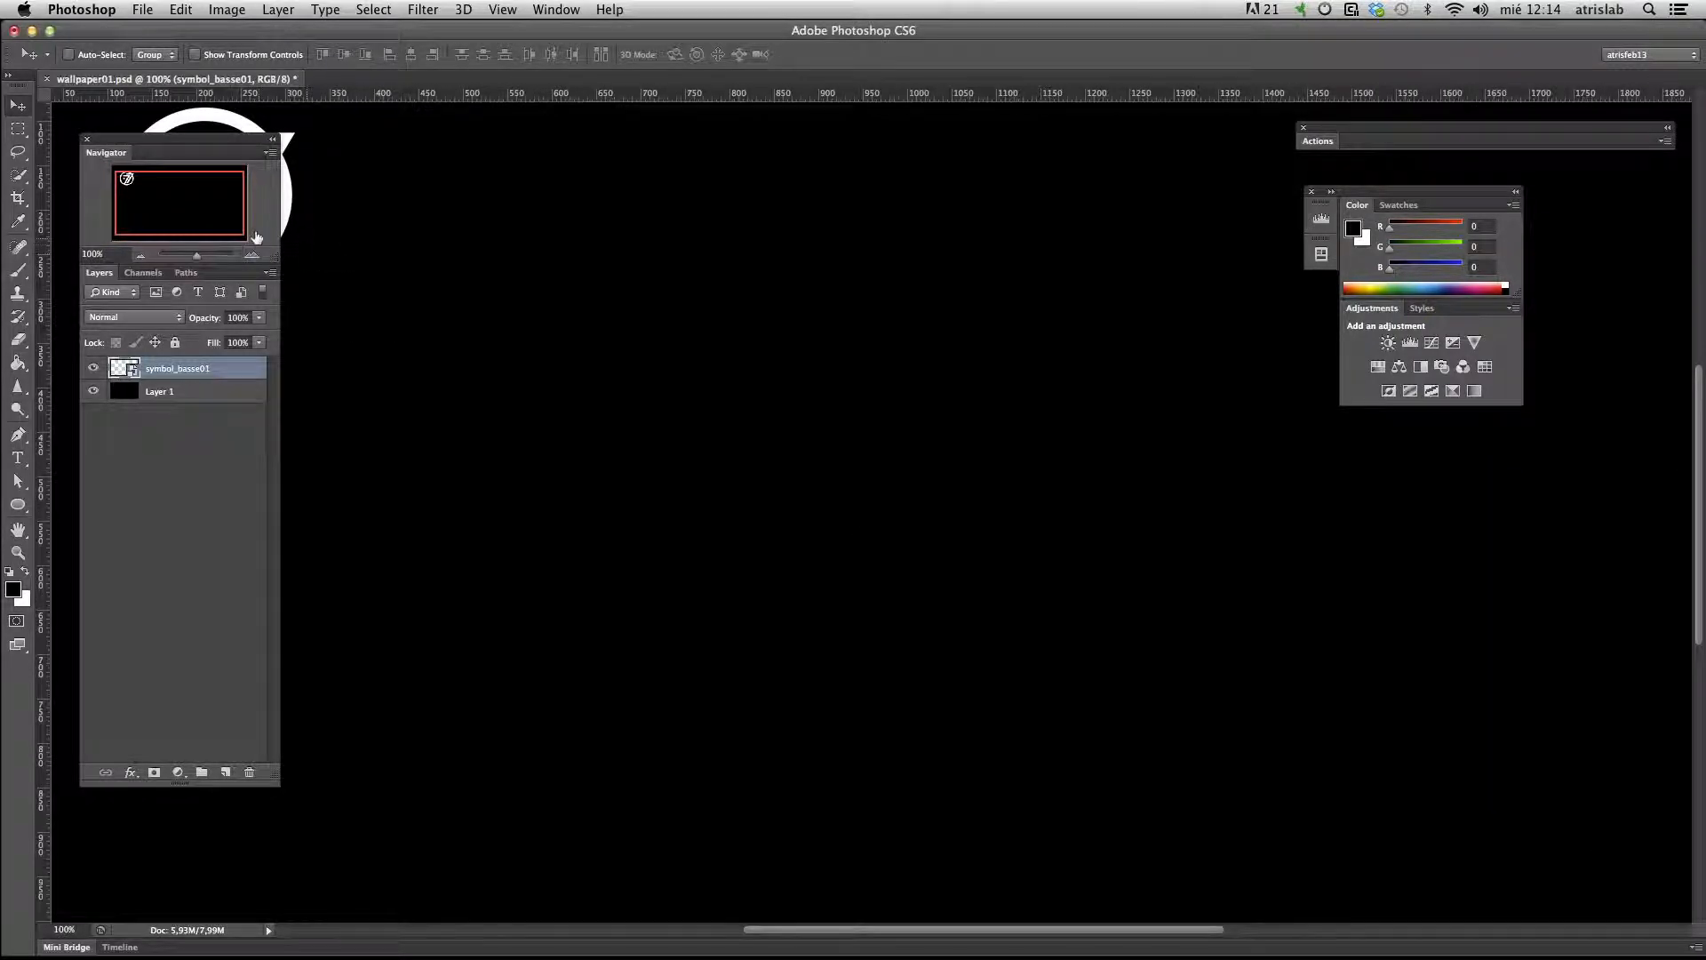
pyautogui.moveTo(523, 314); pyautogui.dragTo(876, 407)
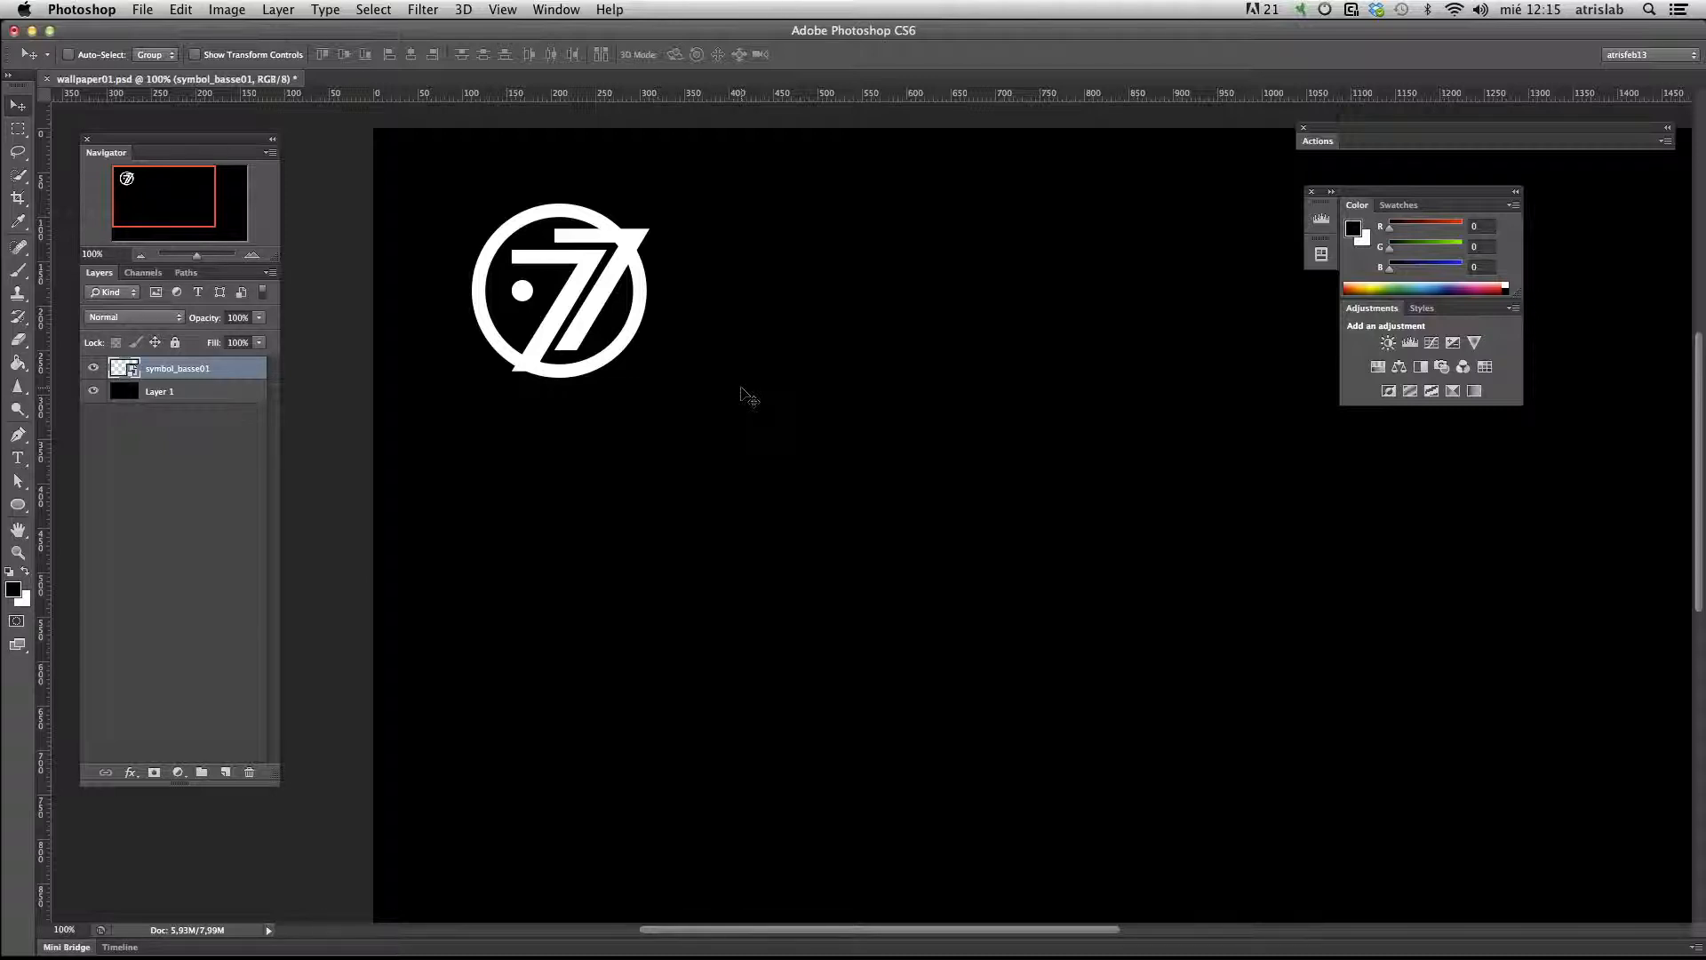
pyautogui.click(142, 9)
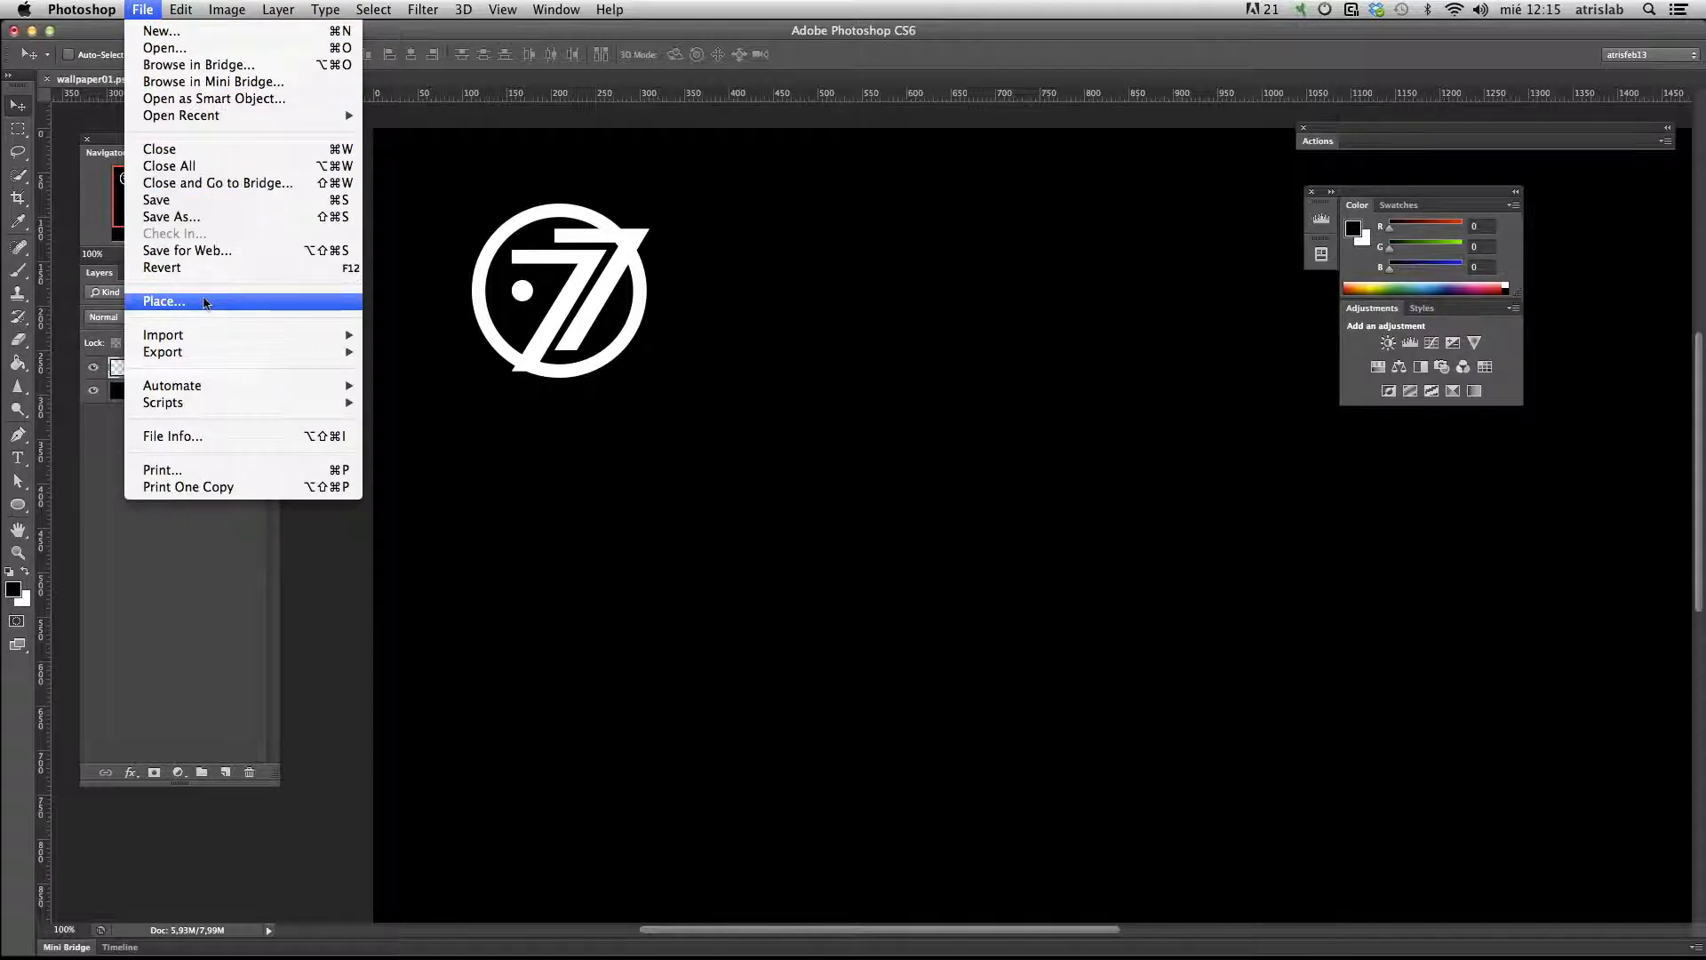
pyautogui.click(322, 569)
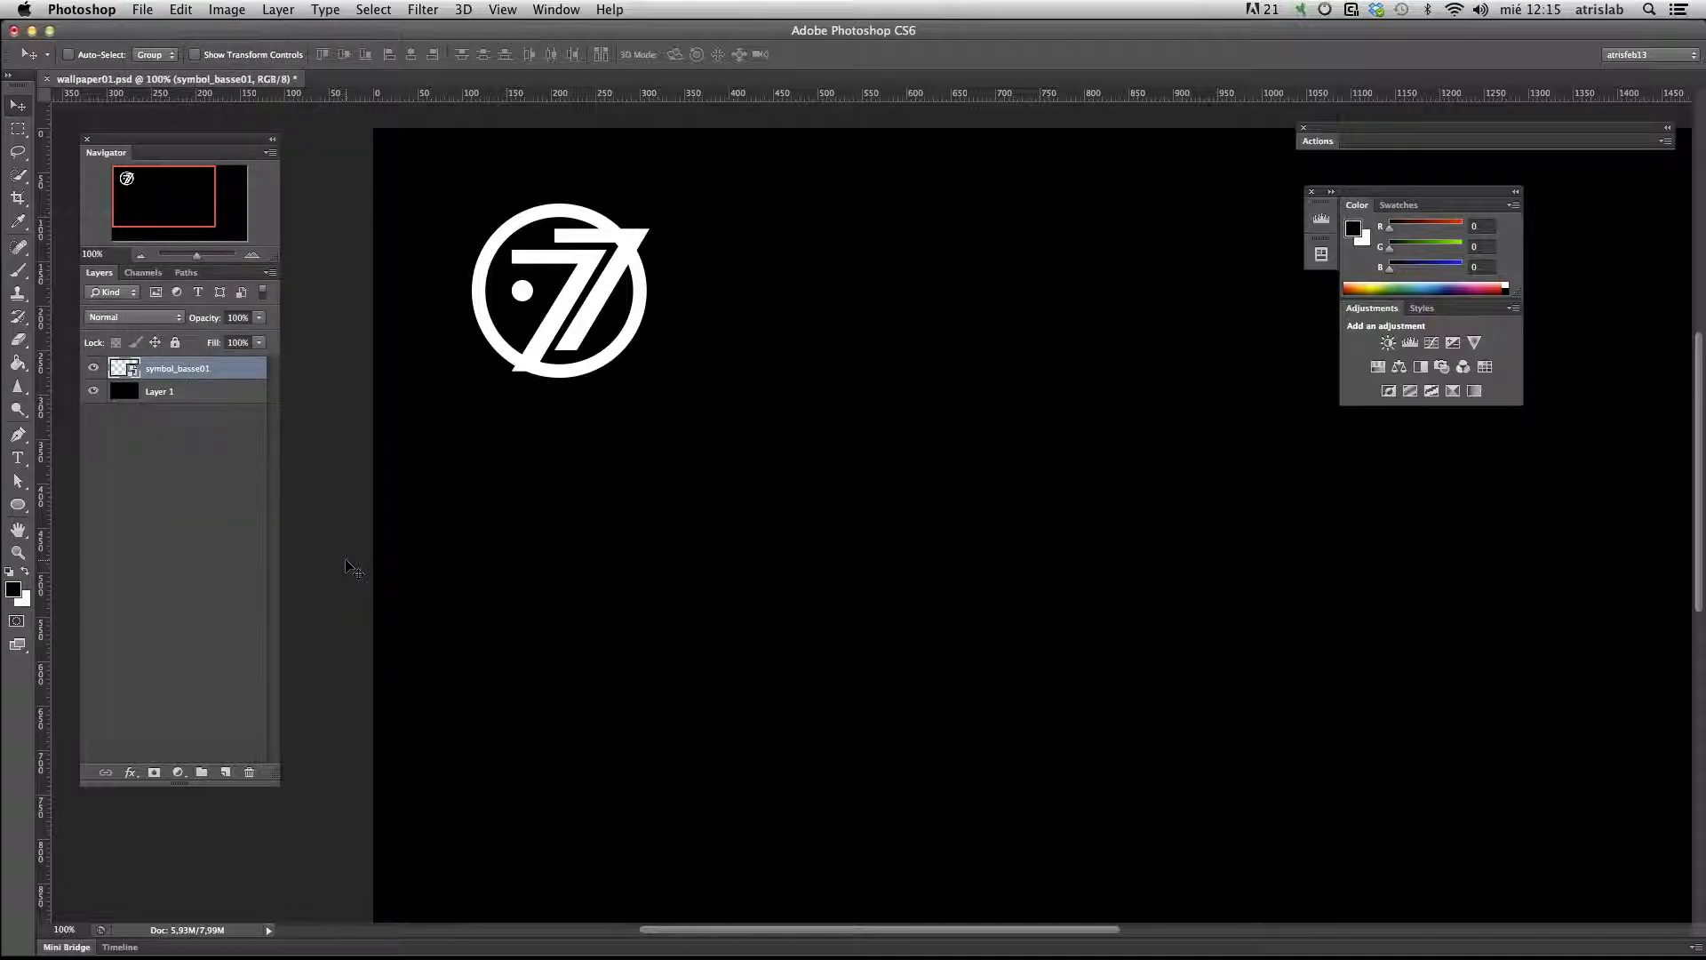